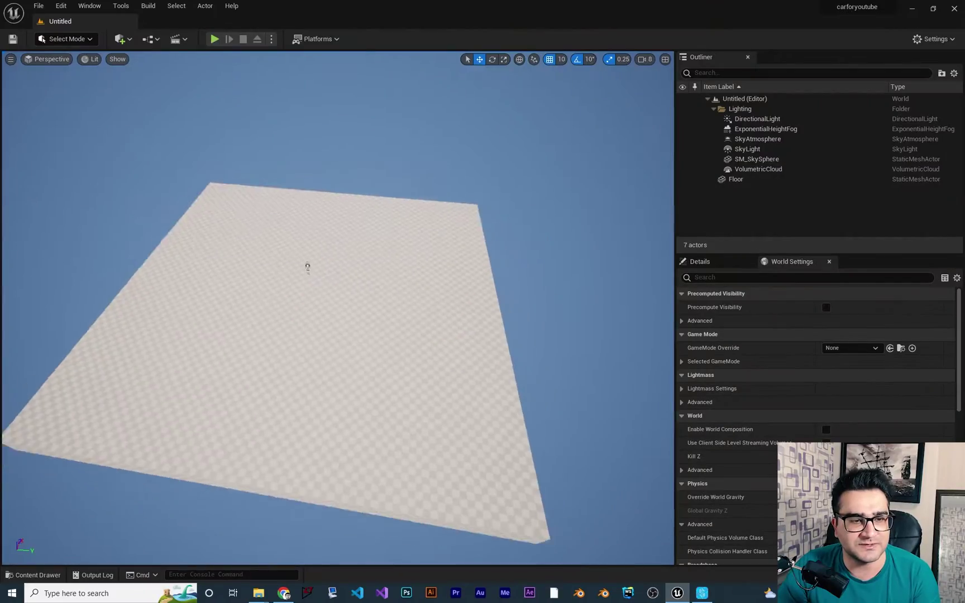
{"action": "scroll", "coordinate": [403, 357], "scroll_direction": "down", "scroll_amount": 3}
{"action": "scroll", "coordinate": [402, 358], "scroll_direction": "up", "scroll_amount": 4}
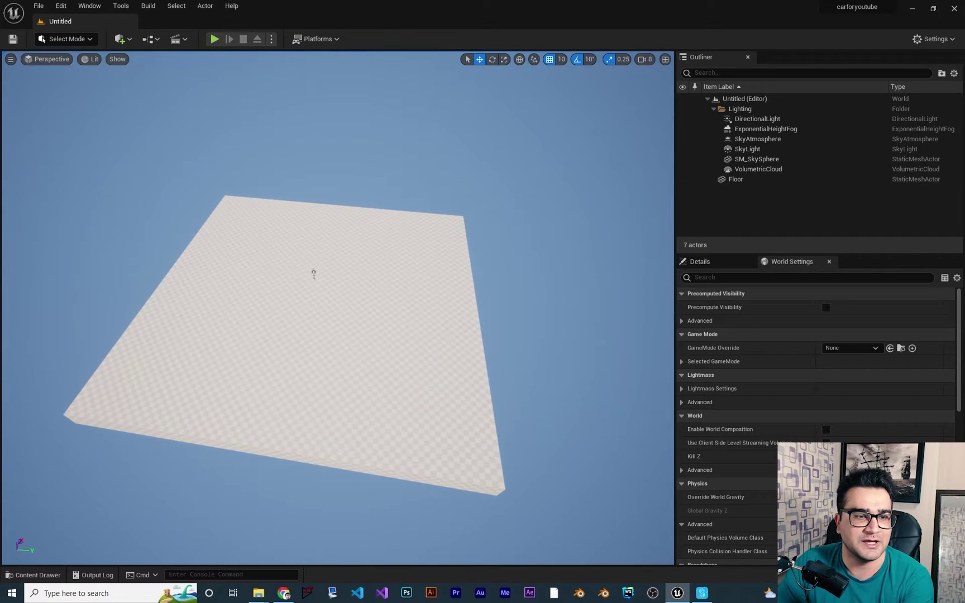
Delete the Floor and confirm the Water, Water Extras and Landmass plugins are enabled.
{"action": "left_click", "coordinate": [395, 390]}
{"action": "key", "text": "Delete"}
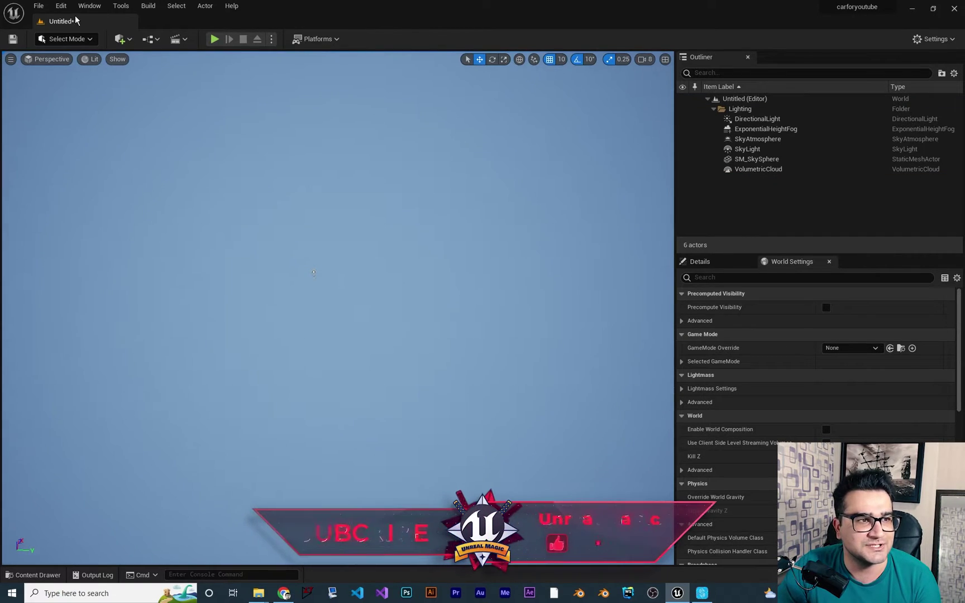
{"action": "left_click", "coordinate": [61, 6]}
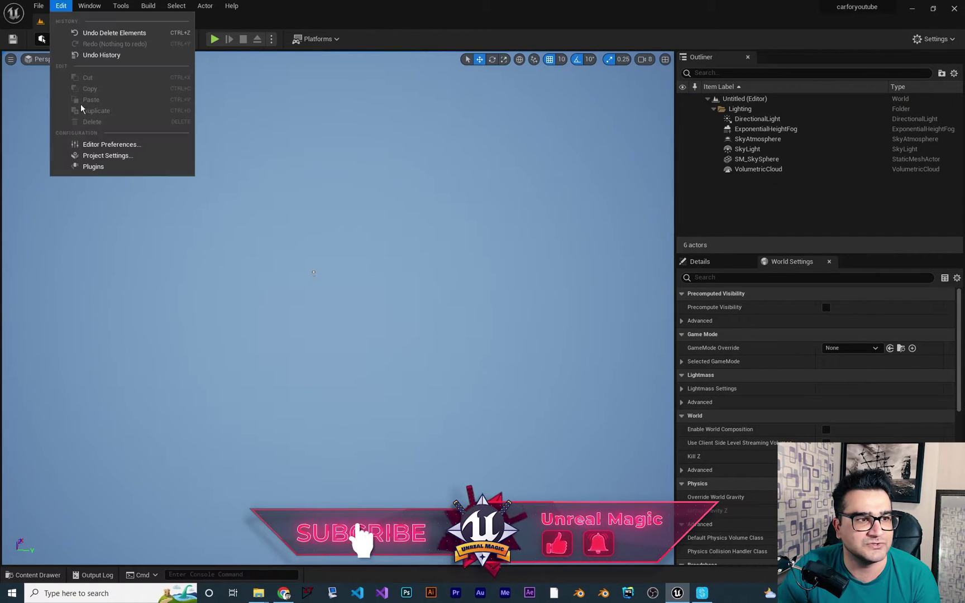
{"action": "left_click", "coordinate": [97, 168]}
{"action": "type", "text": "wa"}
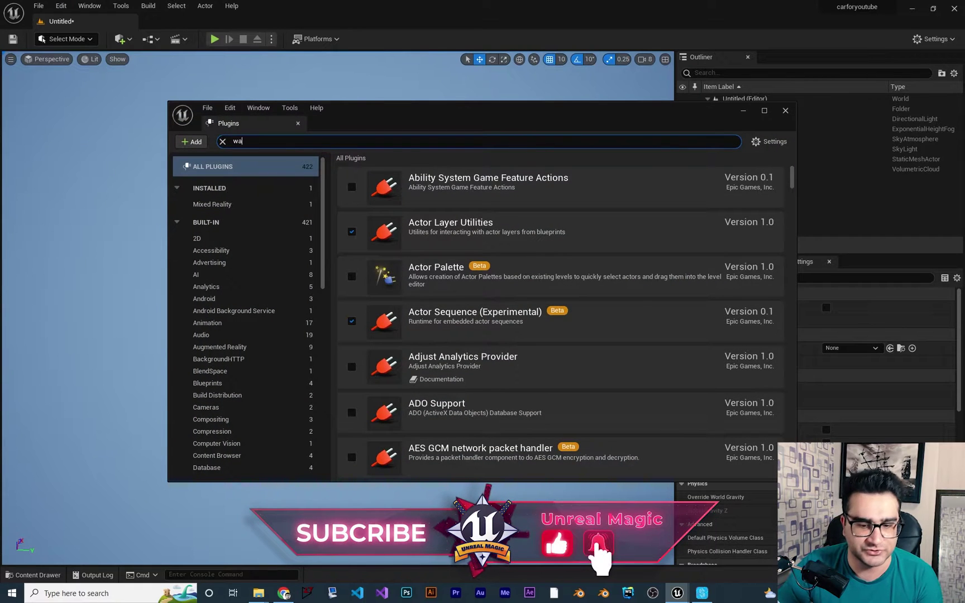
{"action": "type", "text": "ter"}
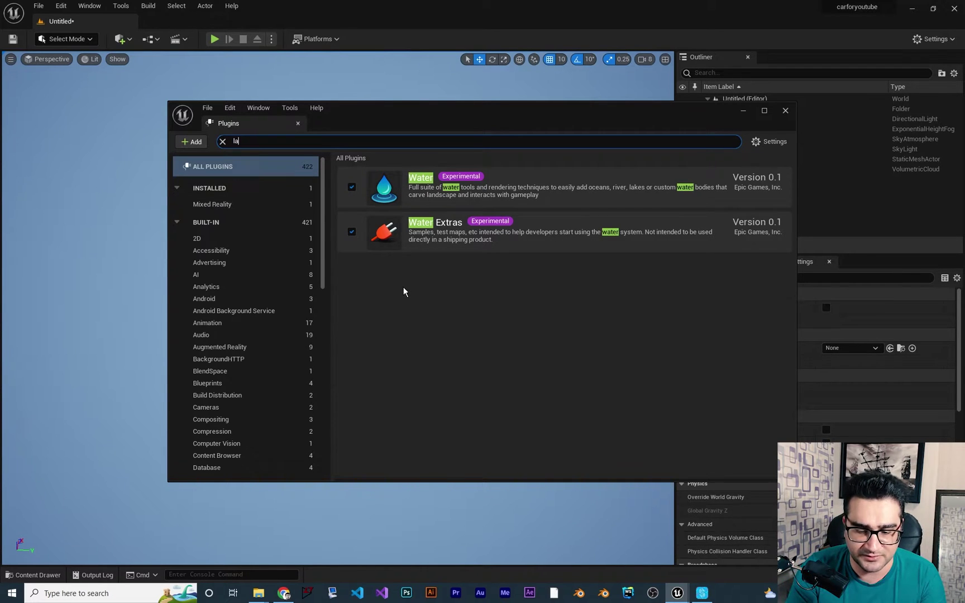
{"action": "type", "text": "ndmass"}
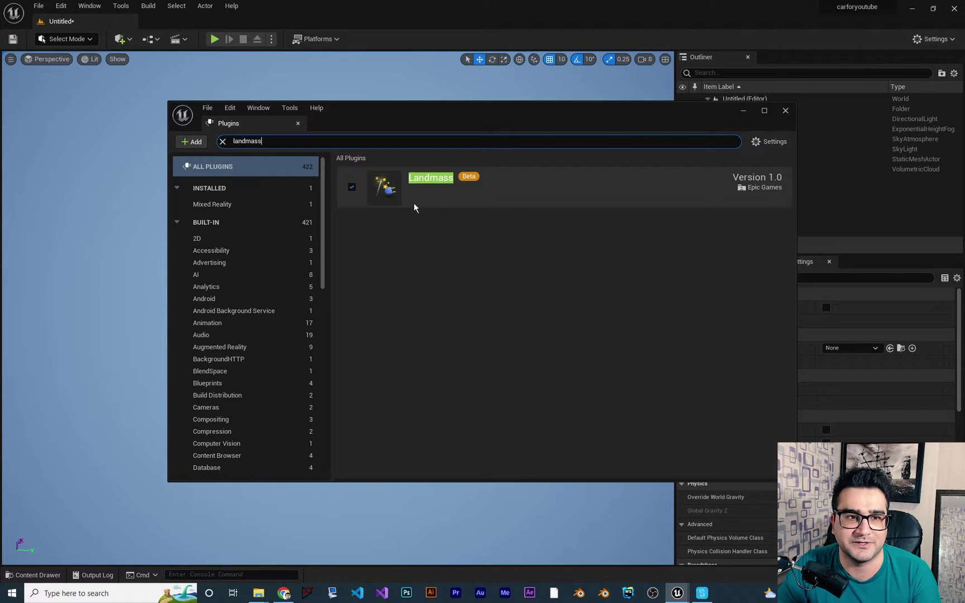
{"action": "left_click", "coordinate": [786, 112]}
Create an M_Rock_Sandstone landscape in Landscape Mode, then return to Select Mode.
{"action": "left_click", "coordinate": [75, 42]}
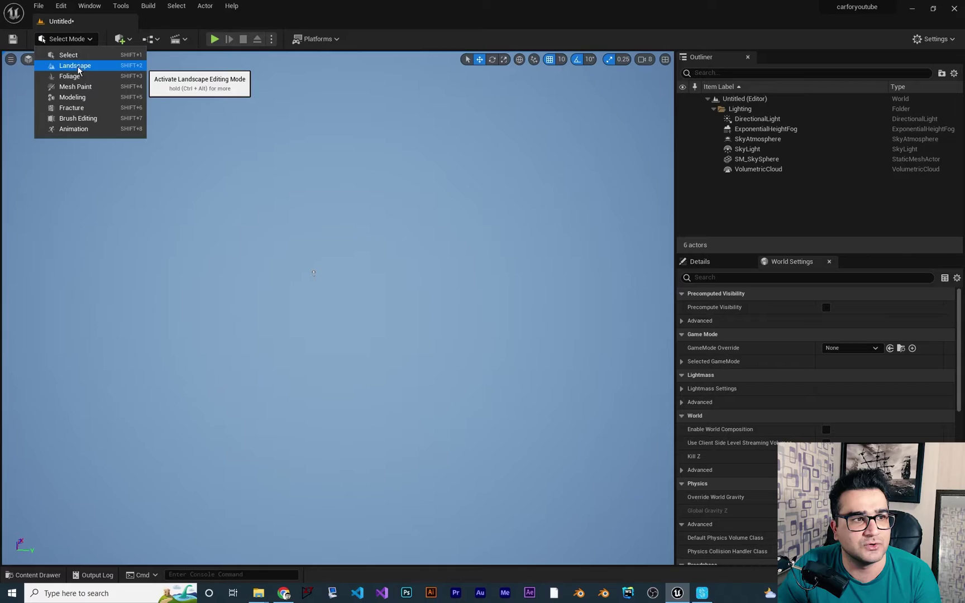
{"action": "left_click", "coordinate": [78, 70]}
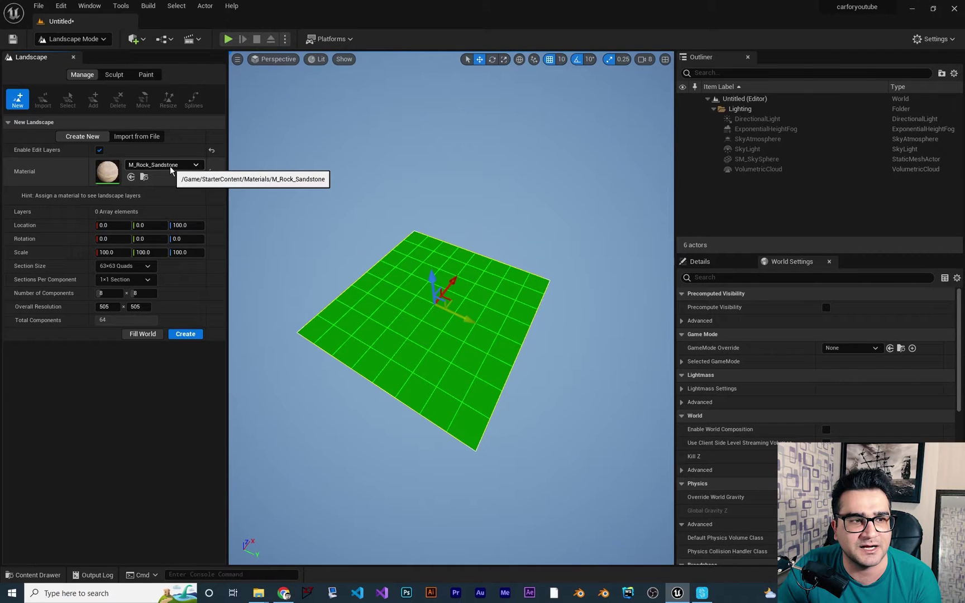
{"action": "left_click", "coordinate": [187, 335]}
{"action": "scroll", "coordinate": [495, 301], "scroll_direction": "up", "scroll_amount": 5}
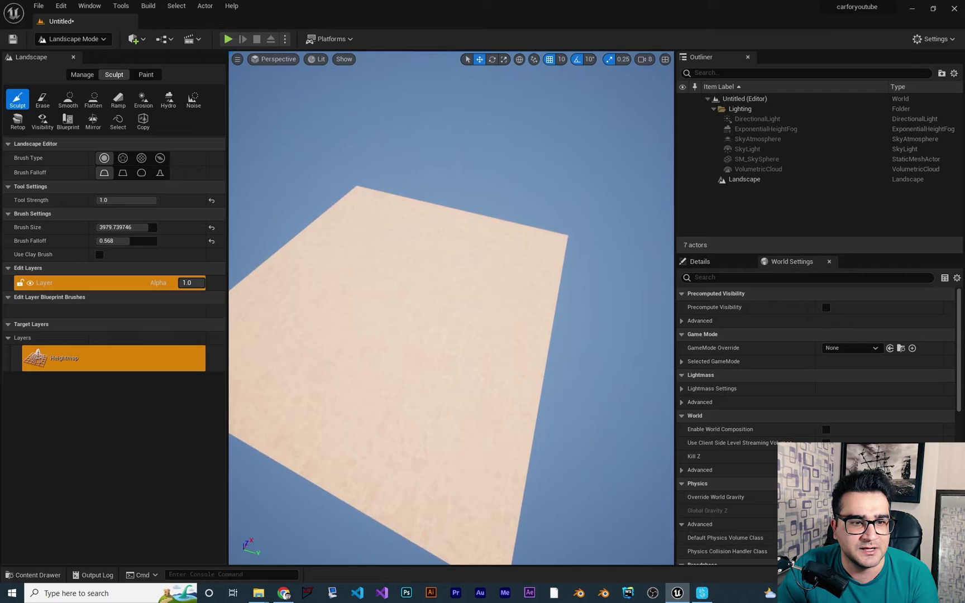
{"action": "right_click_drag", "start_coordinate": [535, 348], "coordinate": [535, 348]}
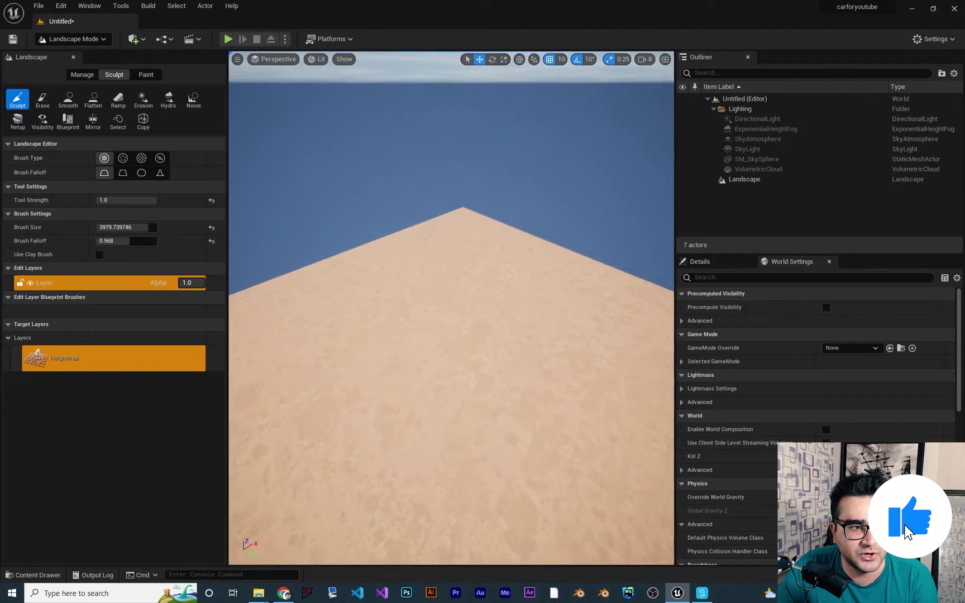
{"action": "left_click", "coordinate": [73, 38]}
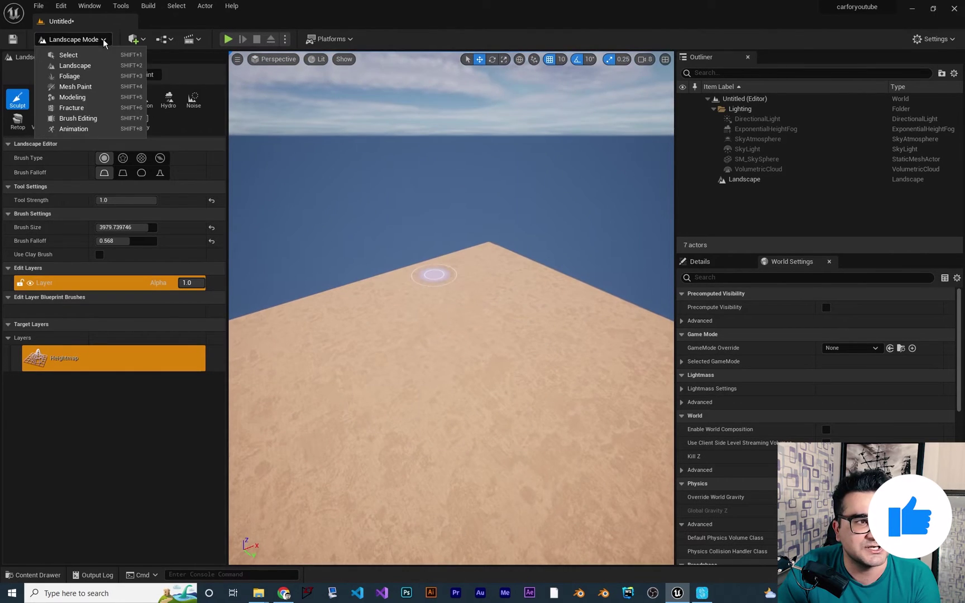
{"action": "right_click_drag", "start_coordinate": [386, 336], "coordinate": [385, 336]}
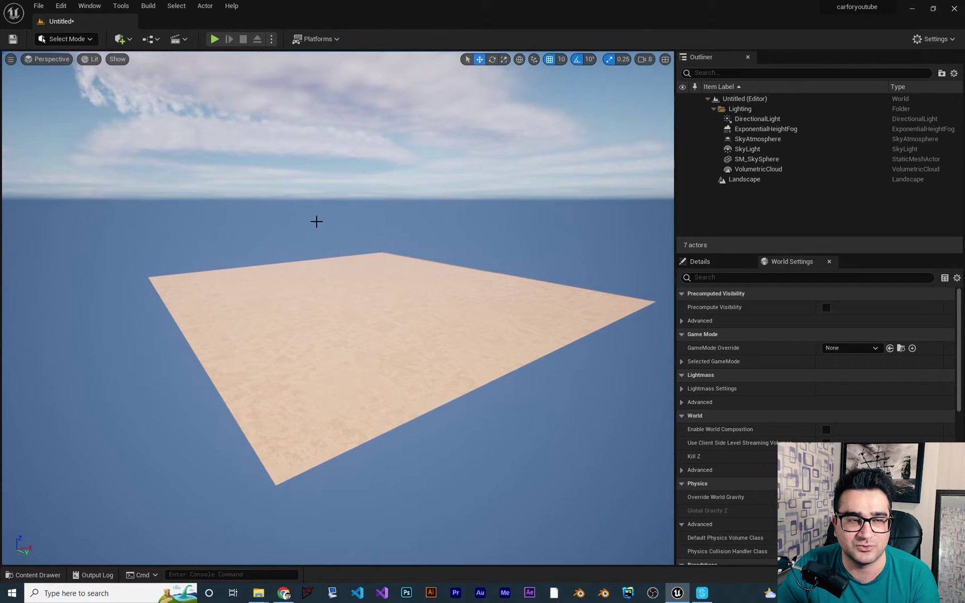
Drop a Water Body River onto the landscape centre and focus the view on it.
{"action": "left_click", "coordinate": [127, 41]}
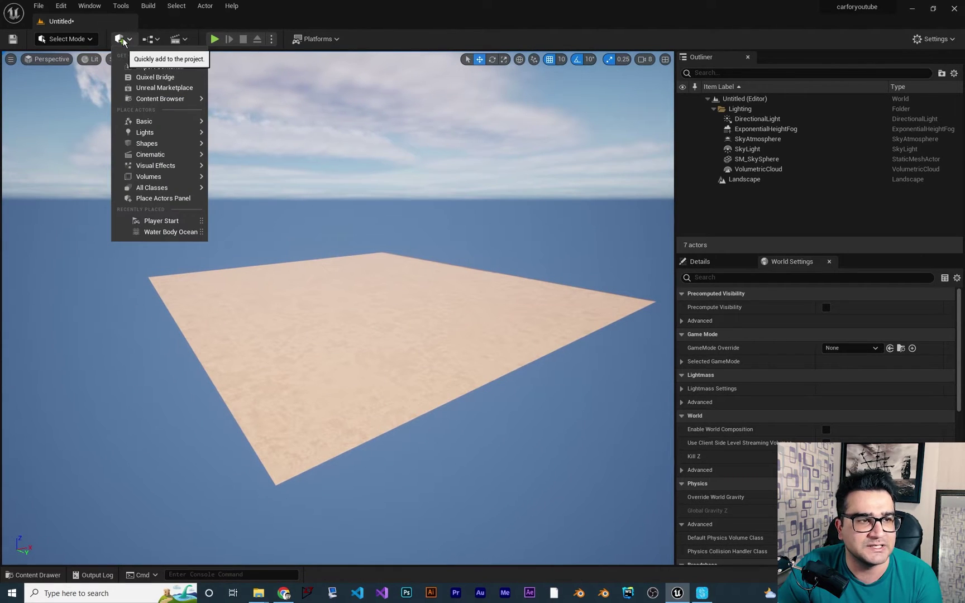
{"action": "type", "text": "water"}
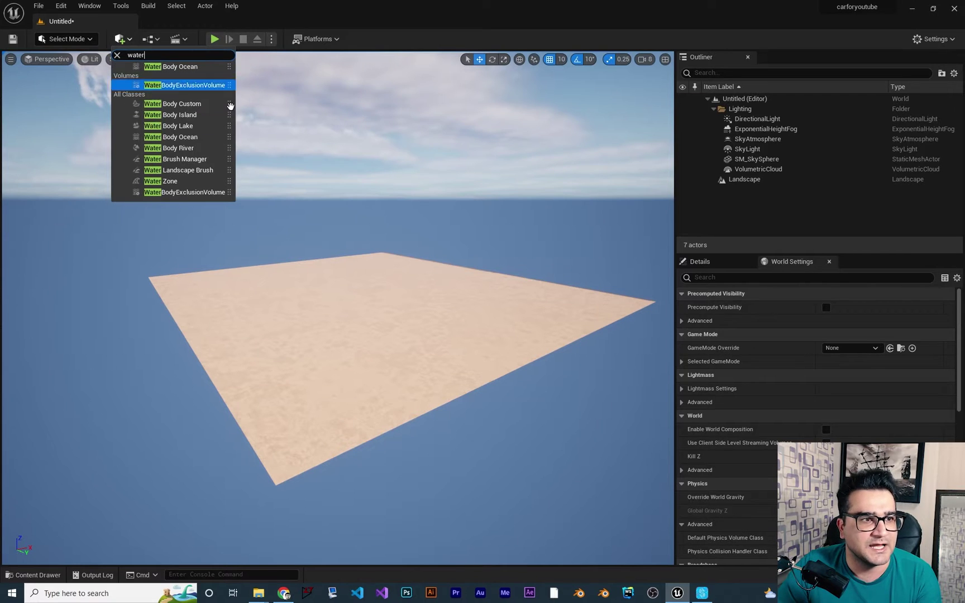
{"action": "left_click_drag", "start_coordinate": [179, 149], "coordinate": [331, 280]}
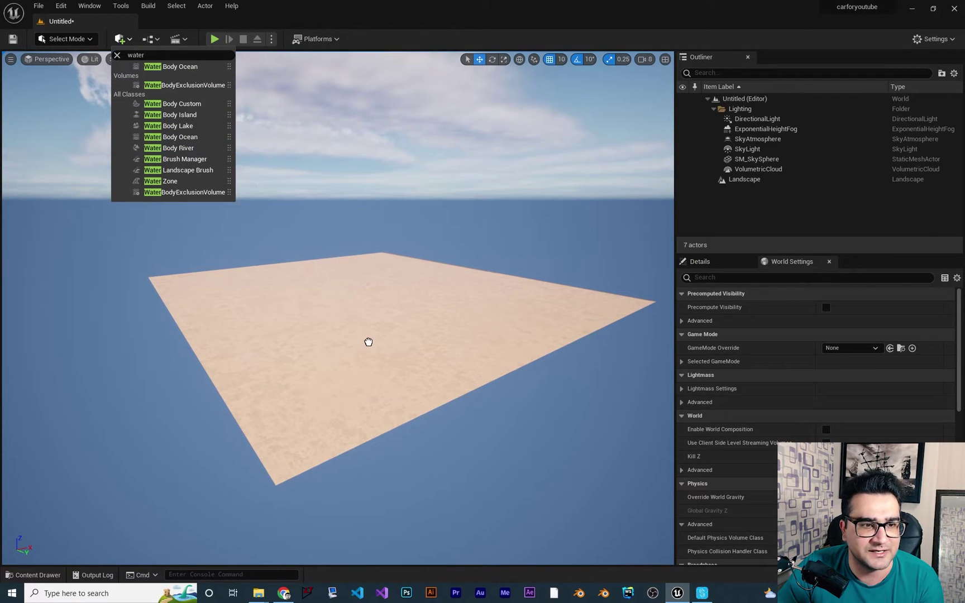
{"action": "left_click_drag", "start_coordinate": [371, 353], "coordinate": [374, 347]}
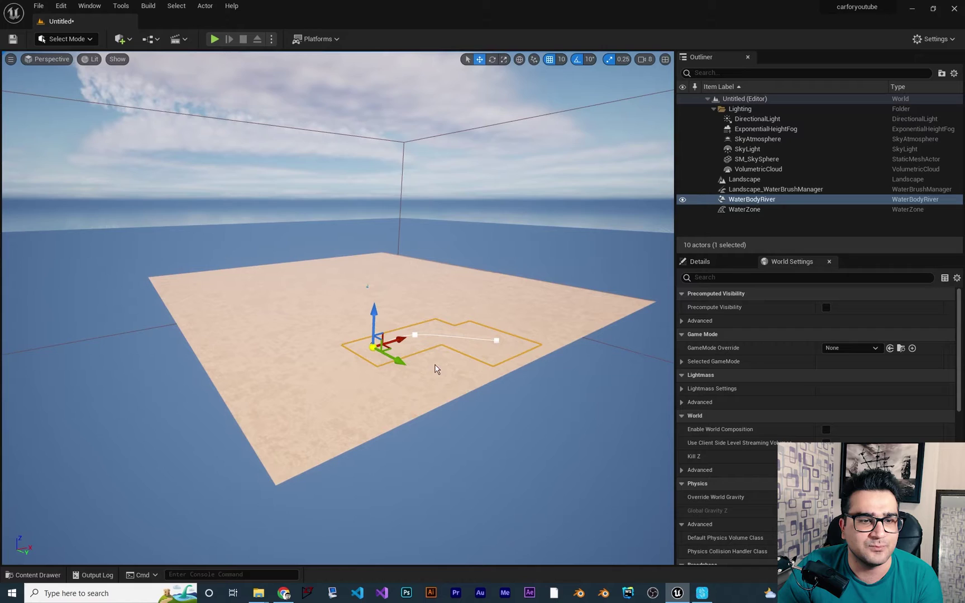
{"action": "key", "text": "f"}
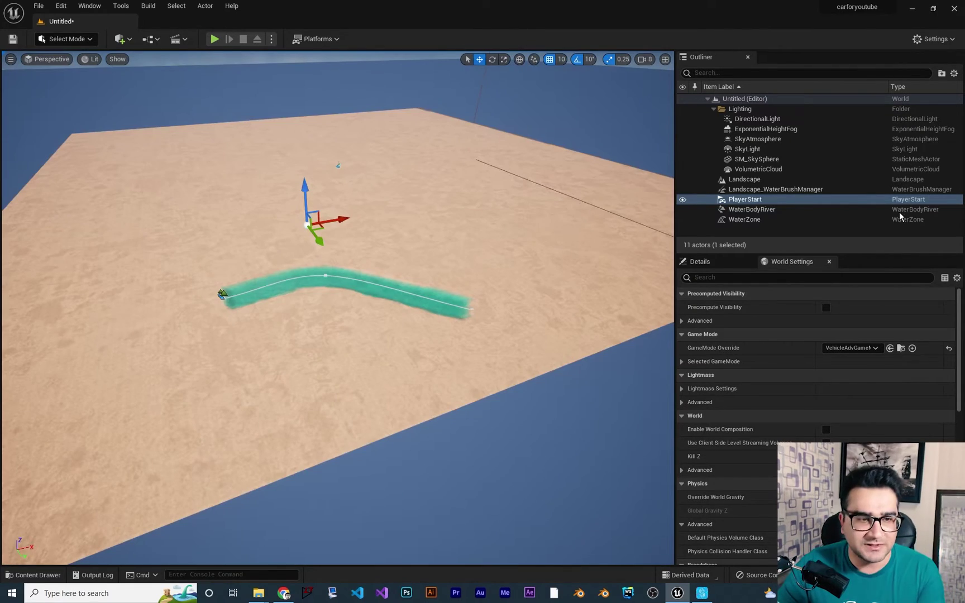
{"action": "scroll", "coordinate": [463, 253], "scroll_direction": "up", "scroll_amount": 5}
{"action": "scroll", "coordinate": [471, 181], "scroll_direction": "down", "scroll_amount": 2}
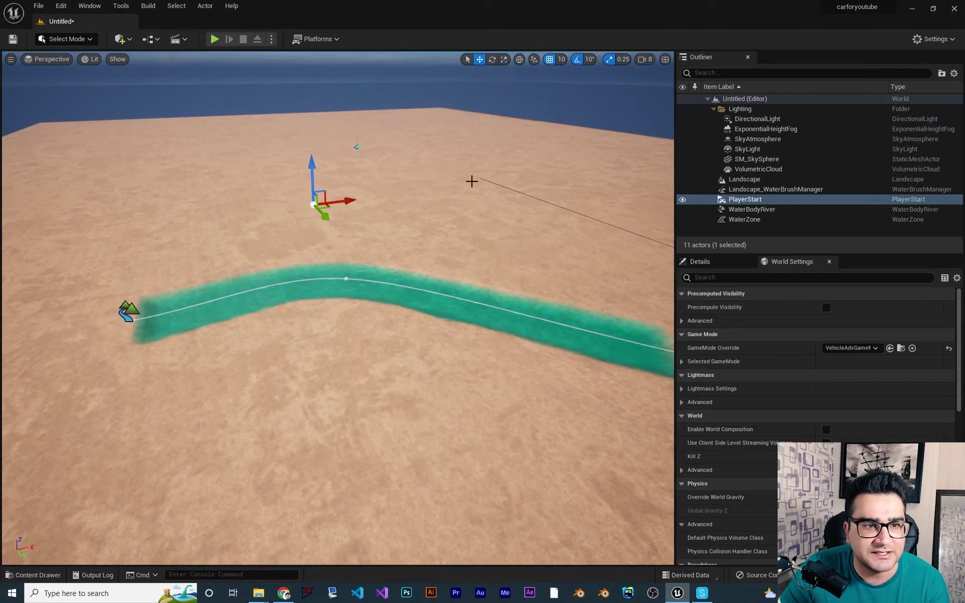
Lower, then slightly raise, the viewport camera speed while selecting the river.
{"action": "left_click", "coordinate": [646, 60]}
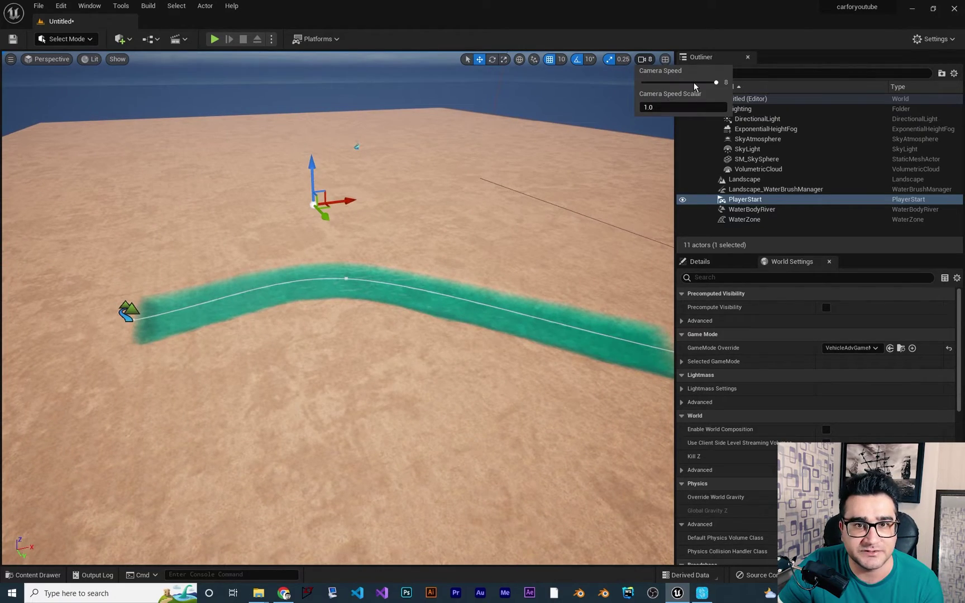
{"action": "right_click_drag", "start_coordinate": [357, 262], "coordinate": [358, 262]}
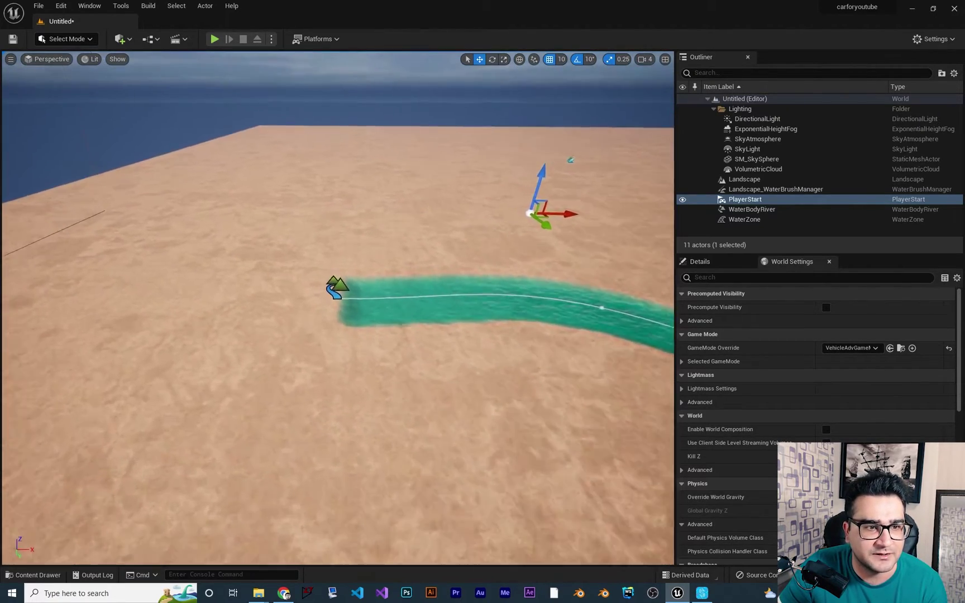
{"action": "left_click", "coordinate": [338, 260]}
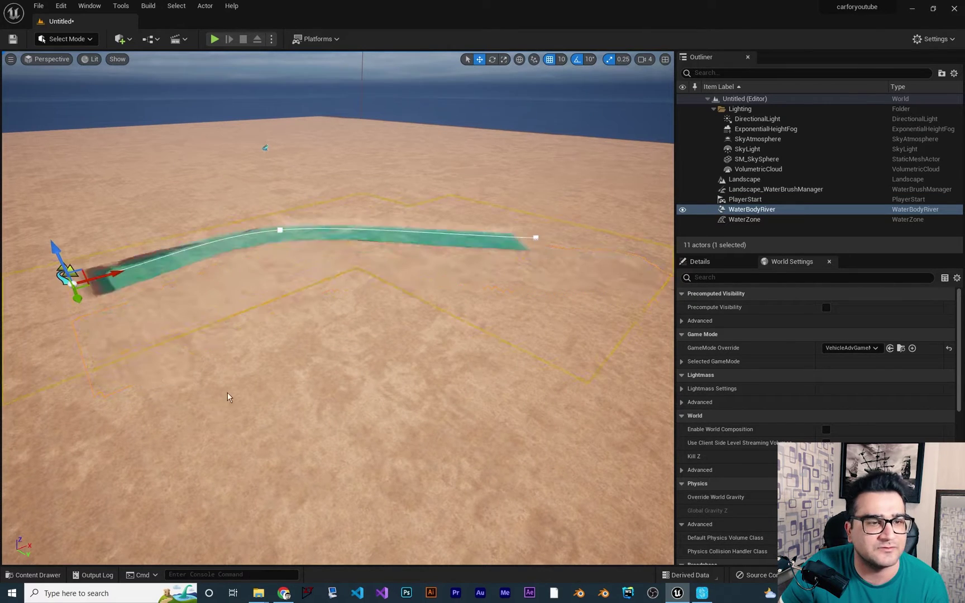
{"action": "scroll", "coordinate": [288, 241], "scroll_direction": "down", "scroll_amount": 3}
{"action": "right_click_drag", "start_coordinate": [559, 119], "coordinate": [559, 119]}
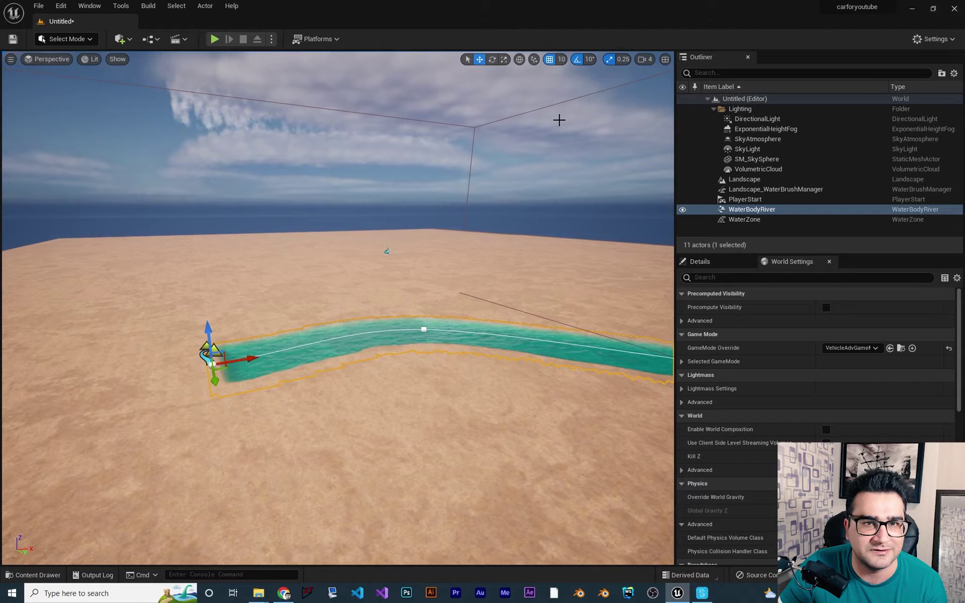
{"action": "left_click", "coordinate": [646, 60]}
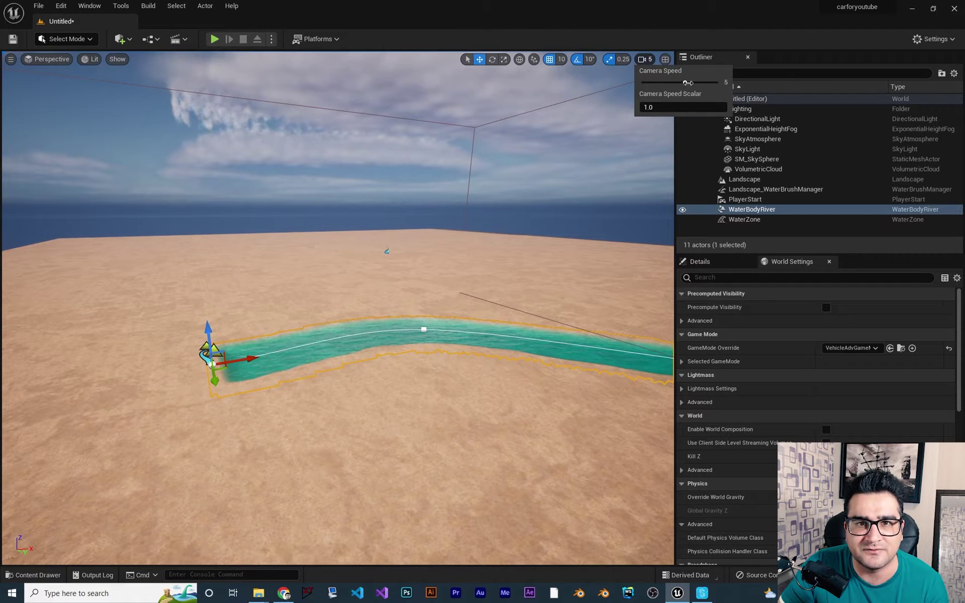
{"action": "right_click_drag", "start_coordinate": [435, 276], "coordinate": [299, 334]}
Add a new river spline point and pull it into a sharp bend.
{"action": "right_click_drag", "start_coordinate": [491, 371], "coordinate": [395, 317]}
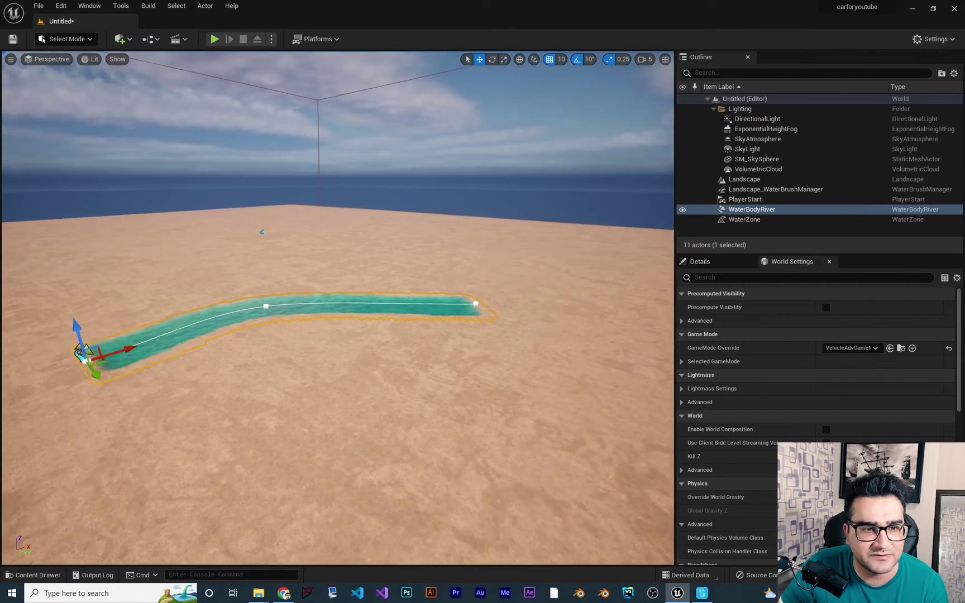
{"action": "right_click", "coordinate": [387, 310]}
{"action": "left_click", "coordinate": [414, 336]}
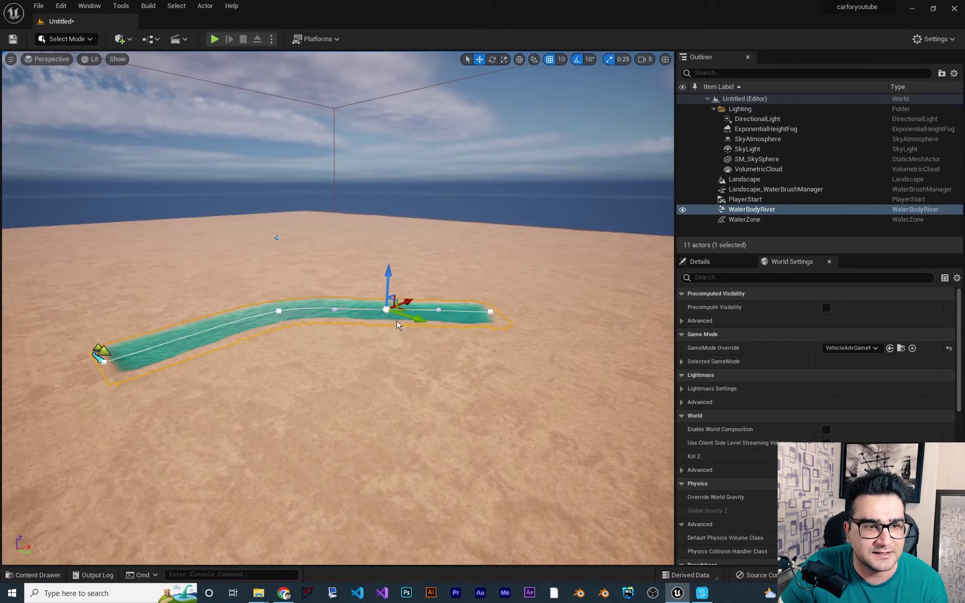
{"action": "right_click_drag", "start_coordinate": [414, 336], "coordinate": [434, 312]}
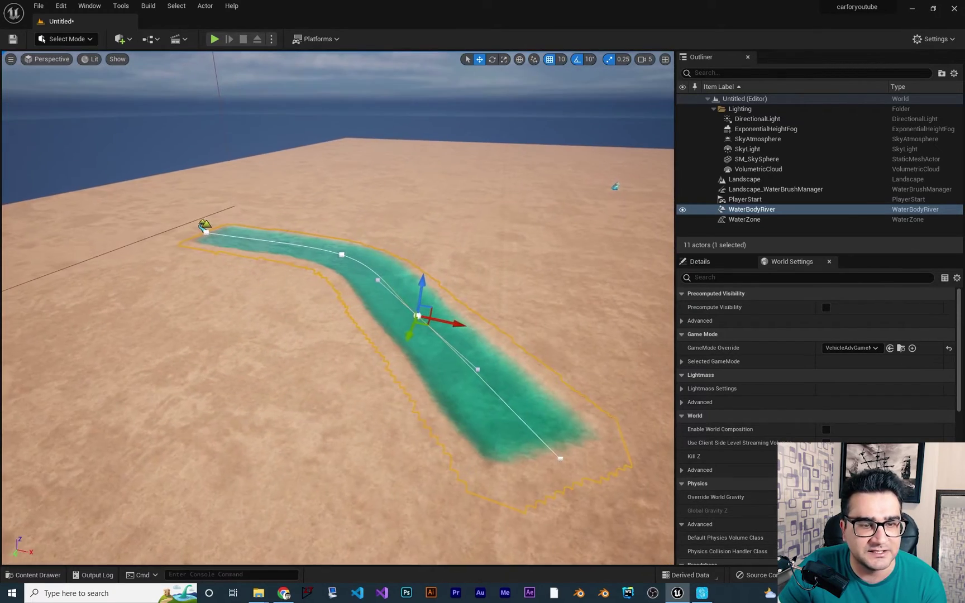
{"action": "left_click_drag", "start_coordinate": [426, 320], "coordinate": [526, 355]}
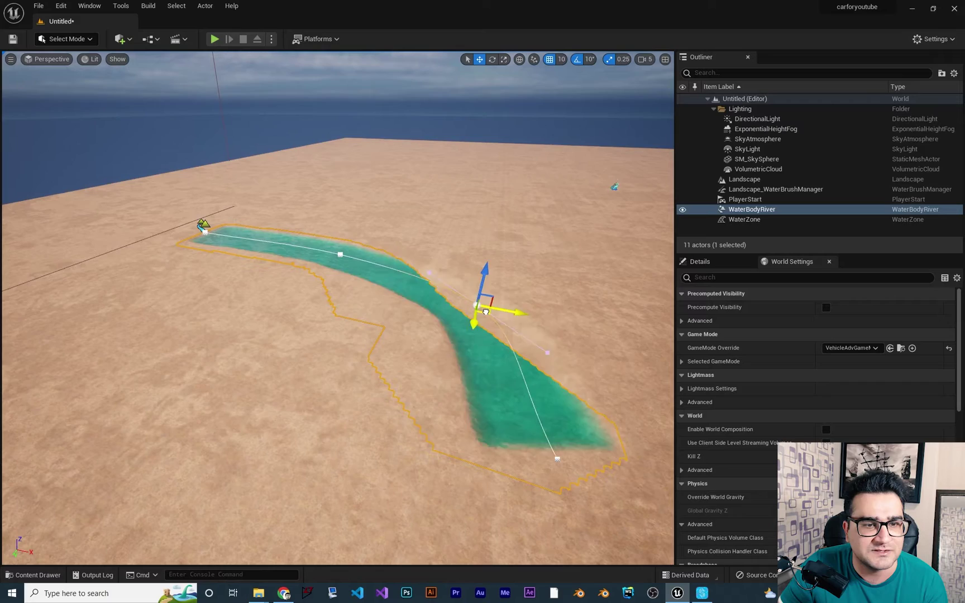
Drag the river's start point further out and survey the lengthened river.
{"action": "right_click_drag", "start_coordinate": [526, 356], "coordinate": [526, 355]}
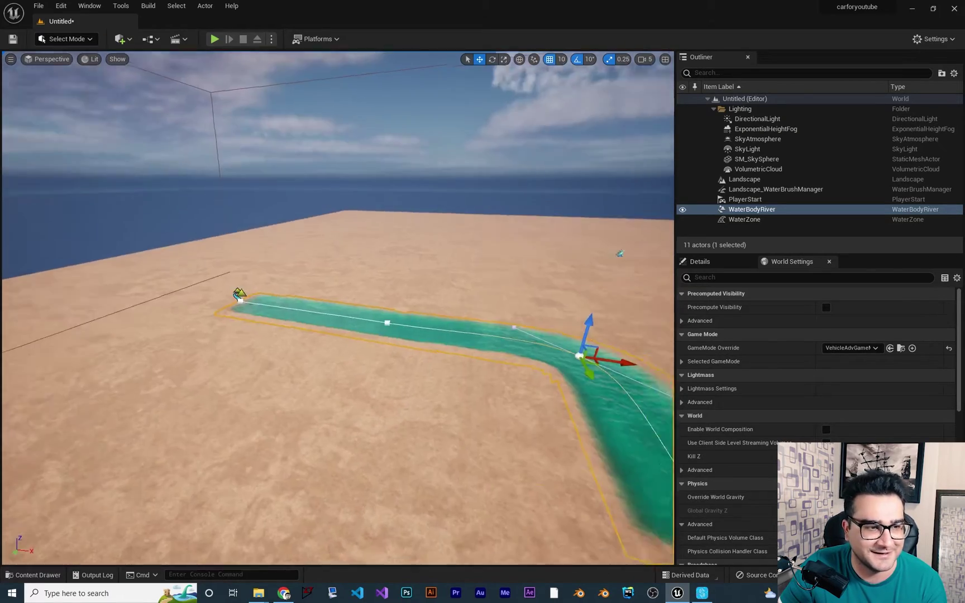
{"action": "right_click_drag", "start_coordinate": [394, 316], "coordinate": [394, 316]}
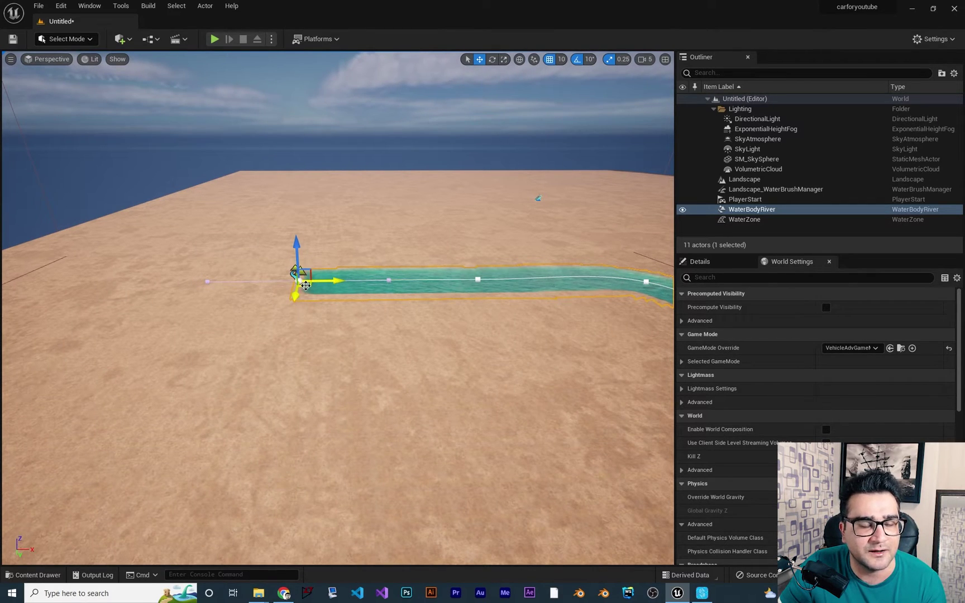
{"action": "left_click_drag", "start_coordinate": [305, 285], "coordinate": [118, 285]}
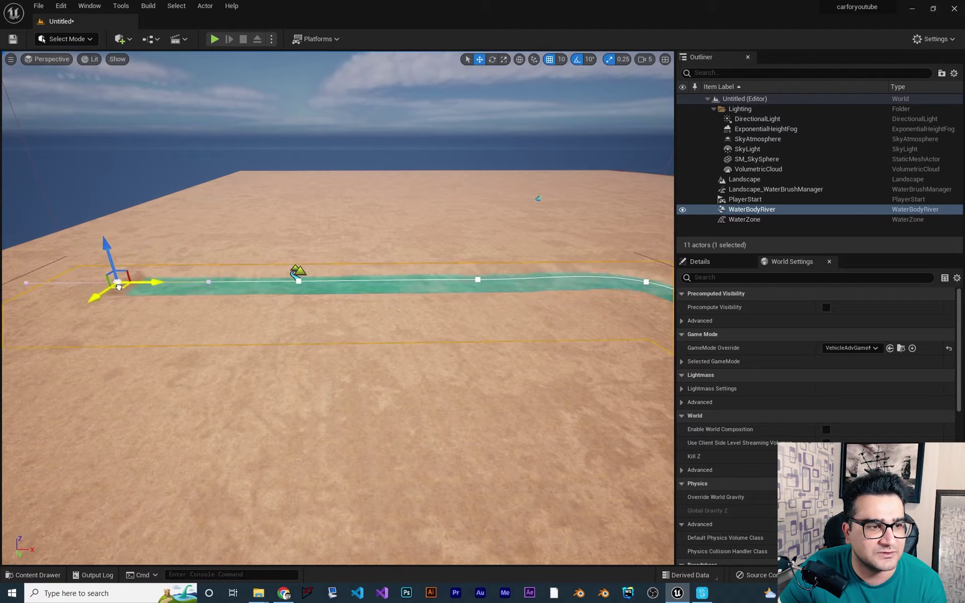
{"action": "right_click_drag", "start_coordinate": [279, 337], "coordinate": [192, 346]}
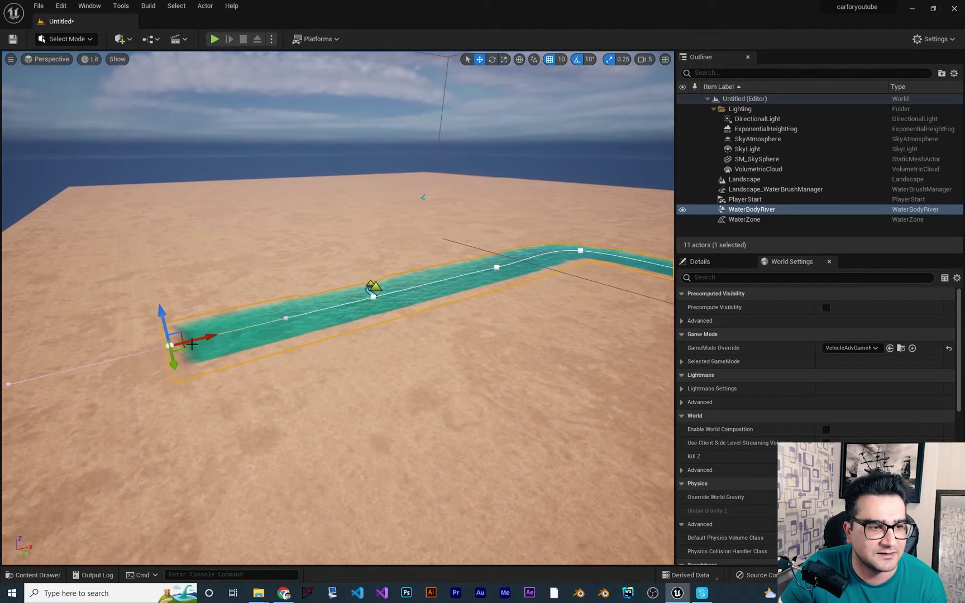
{"action": "right_click_drag", "start_coordinate": [306, 365], "coordinate": [271, 337]}
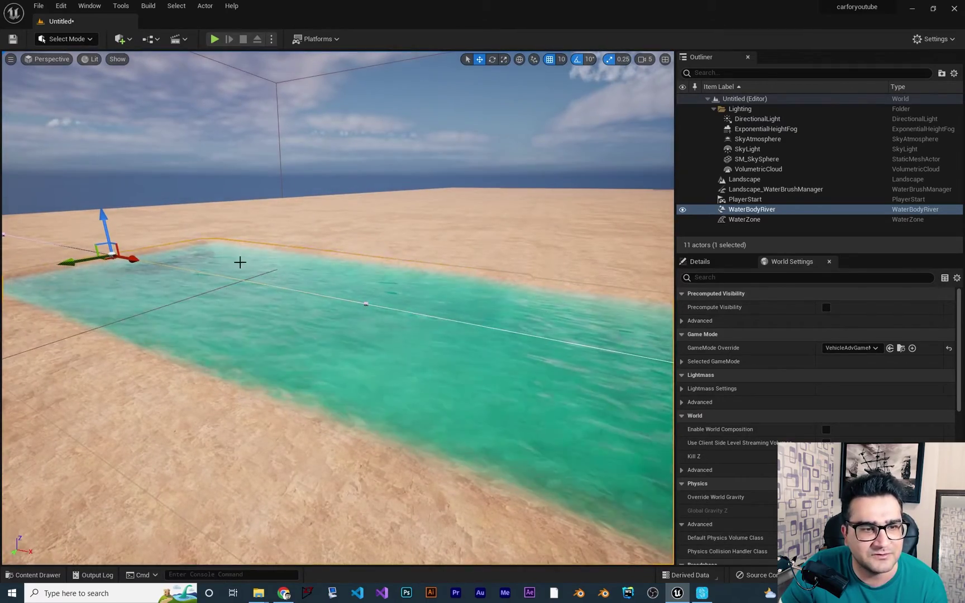
{"action": "right_click_drag", "start_coordinate": [362, 329], "coordinate": [397, 326]}
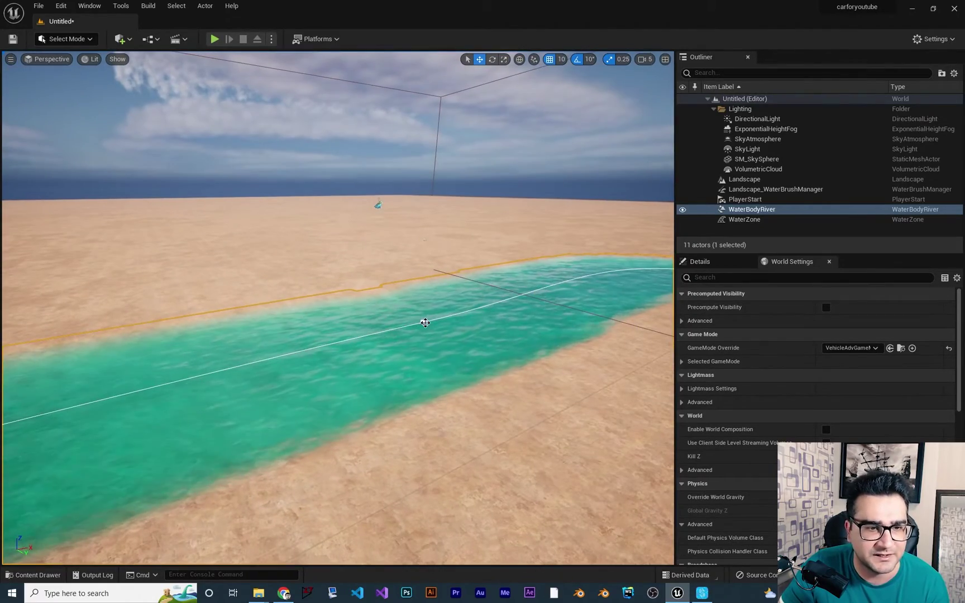
Set the selected spline point's water depth to 300, then 500, and check it.
{"action": "left_click", "coordinate": [423, 322]}
{"action": "left_click", "coordinate": [700, 262]}
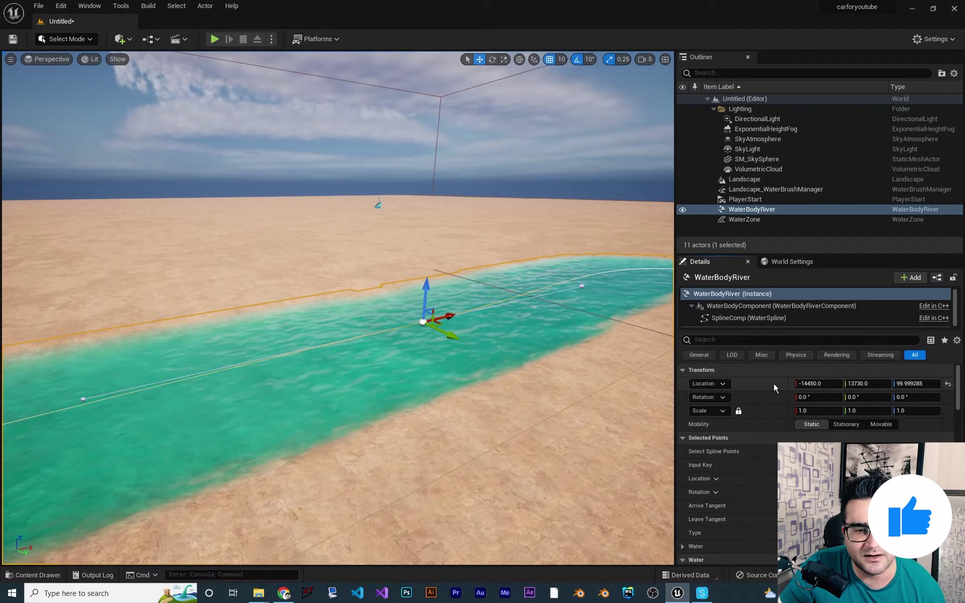
{"action": "scroll", "coordinate": [774, 384], "scroll_direction": "down", "scroll_amount": 3}
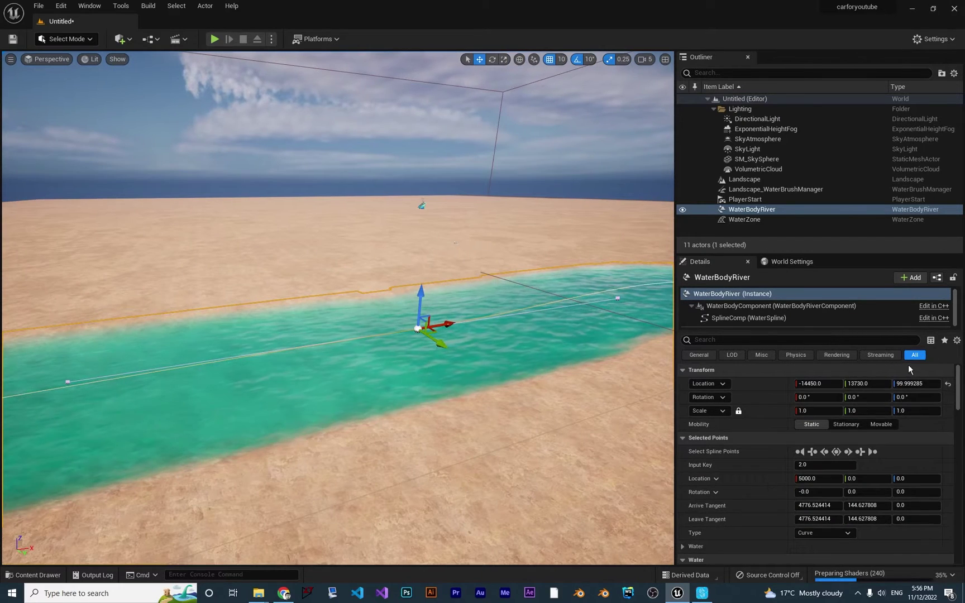
{"action": "scroll", "coordinate": [740, 461], "scroll_direction": "down", "scroll_amount": 2}
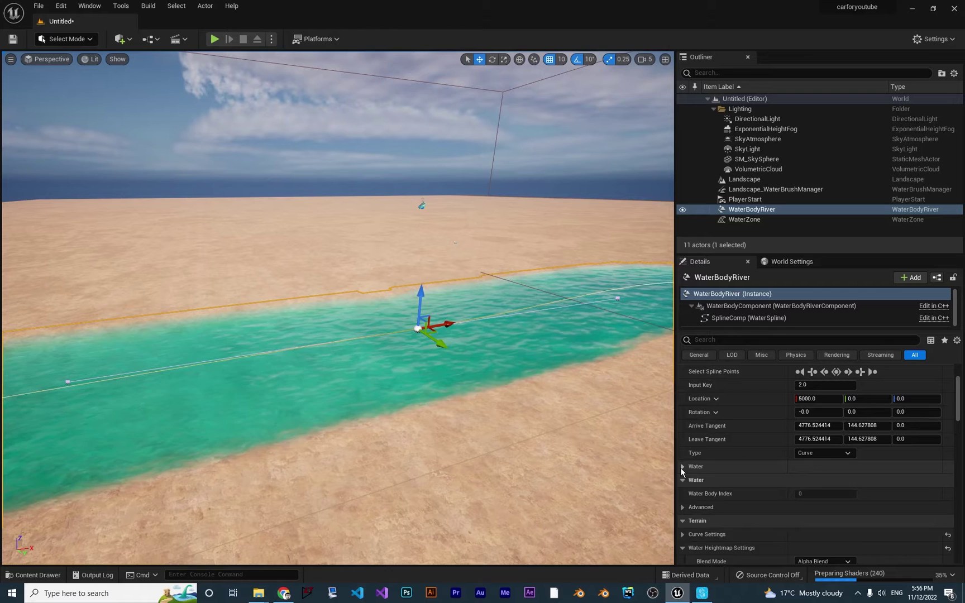
{"action": "left_click", "coordinate": [682, 482]}
{"action": "scroll", "coordinate": [704, 475], "scroll_direction": "down", "scroll_amount": 1}
{"action": "type", "text": "300"}
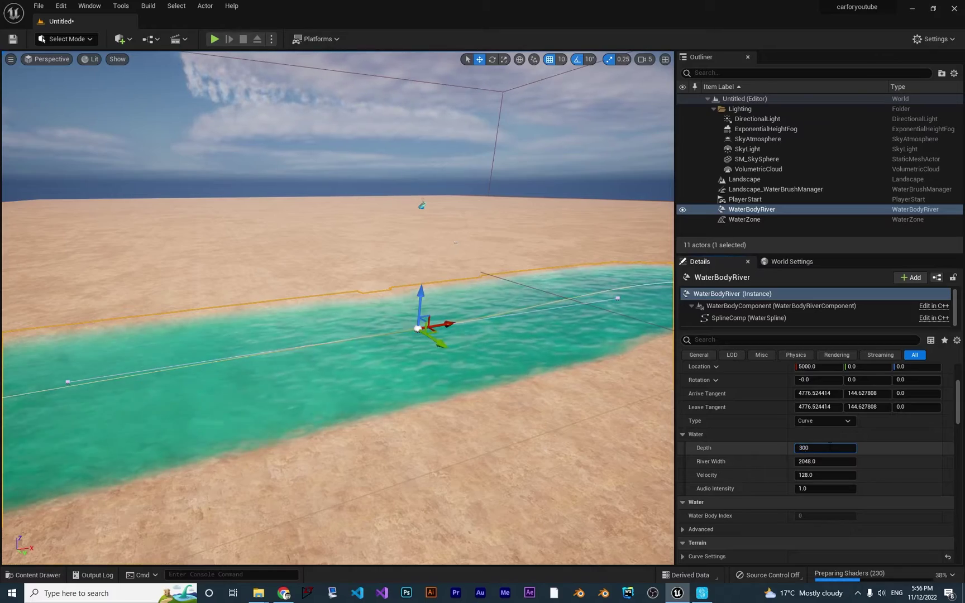
{"action": "key", "text": "Return"}
{"action": "scroll", "coordinate": [337, 308], "scroll_direction": "up", "scroll_amount": 3}
{"action": "scroll", "coordinate": [337, 308], "scroll_direction": "up", "scroll_amount": 3}
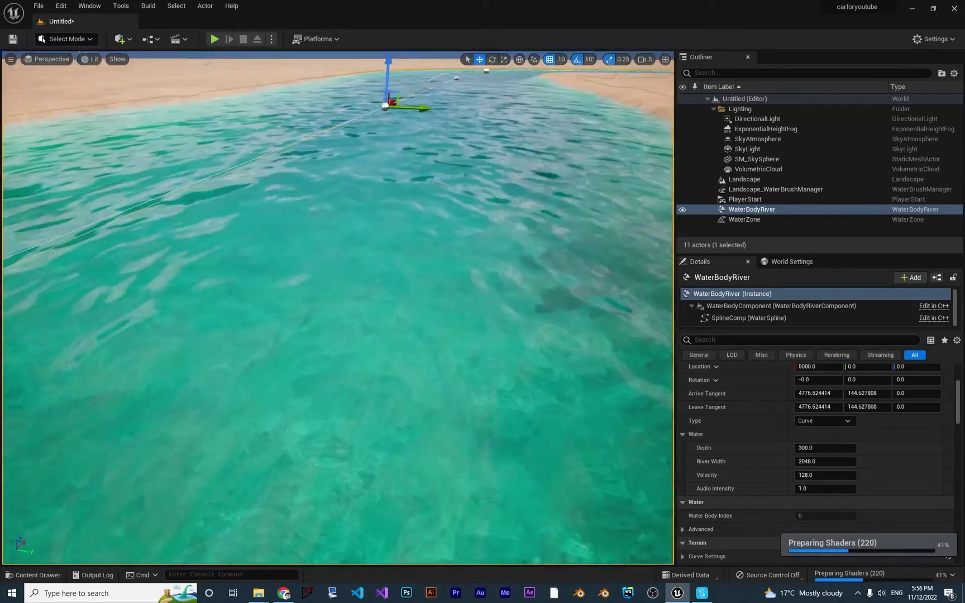
{"action": "scroll", "coordinate": [338, 307], "scroll_direction": "up", "scroll_amount": 3}
{"action": "scroll", "coordinate": [338, 308], "scroll_direction": "down", "scroll_amount": 3}
{"action": "scroll", "coordinate": [338, 308], "scroll_direction": "up", "scroll_amount": 3}
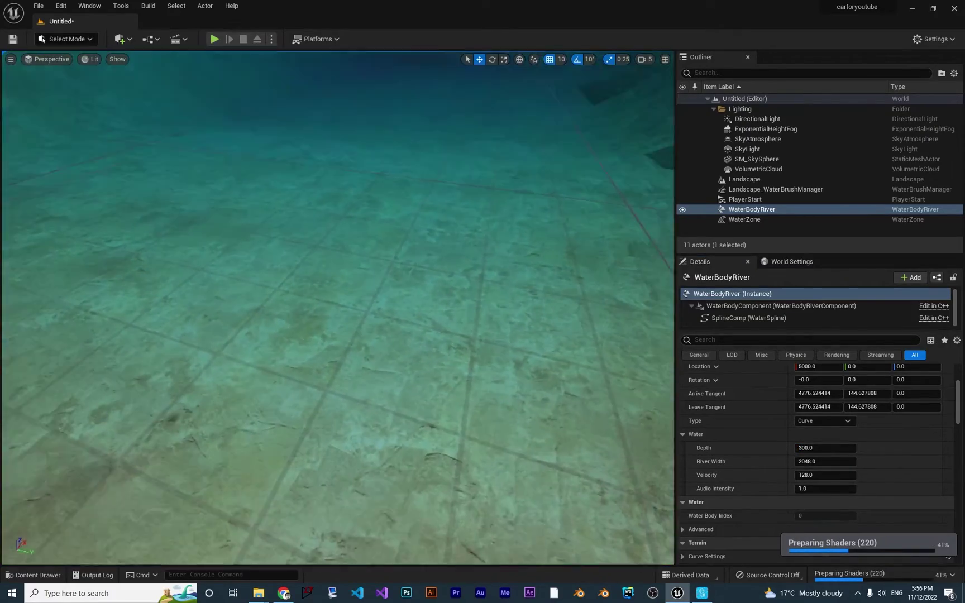
{"action": "scroll", "coordinate": [338, 307], "scroll_direction": "down", "scroll_amount": 2}
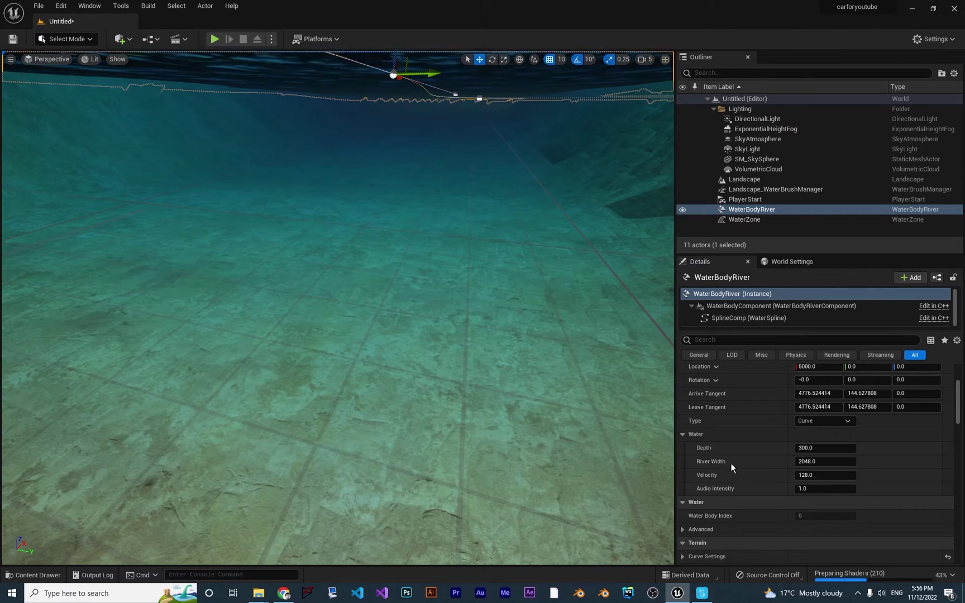
{"action": "left_click", "coordinate": [822, 449]}
{"action": "type", "text": "500"}
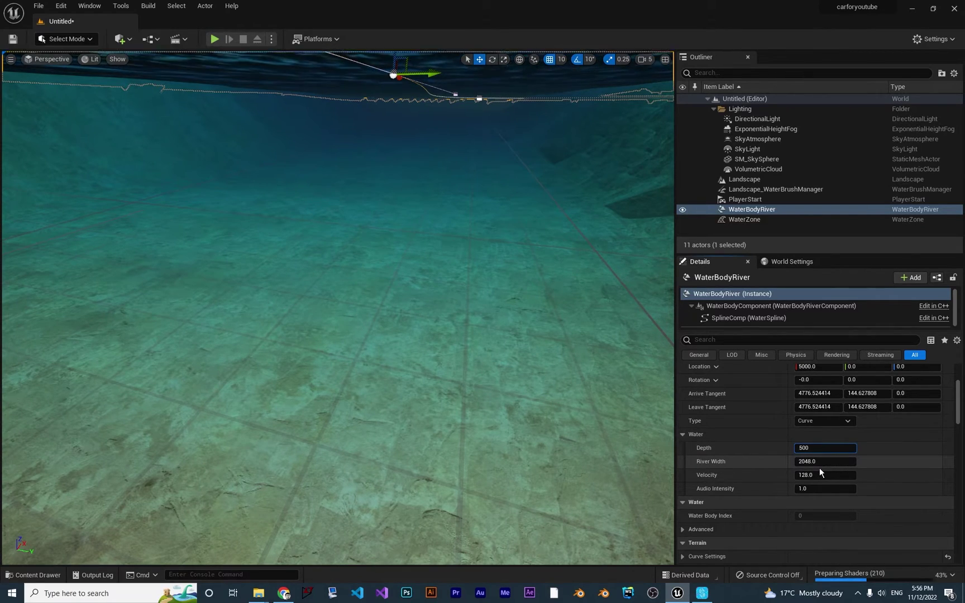
{"action": "key", "text": "Return"}
{"action": "scroll", "coordinate": [427, 269], "scroll_direction": "down", "scroll_amount": 2}
{"action": "scroll", "coordinate": [427, 269], "scroll_direction": "down", "scroll_amount": 3}
{"action": "scroll", "coordinate": [427, 269], "scroll_direction": "down", "scroll_amount": 3}
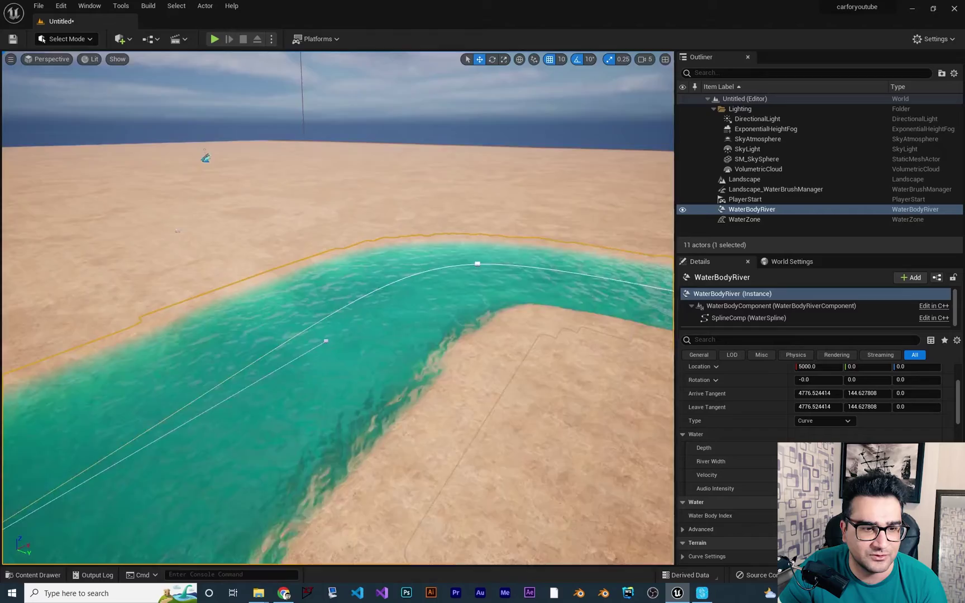
{"action": "mouse_move", "coordinate": [338, 307]}
{"action": "right_mouse_down"}
{"action": "mouse_move", "coordinate": [388, 398]}
{"action": "mouse_move", "coordinate": [399, 322]}
{"action": "right_mouse_up"}
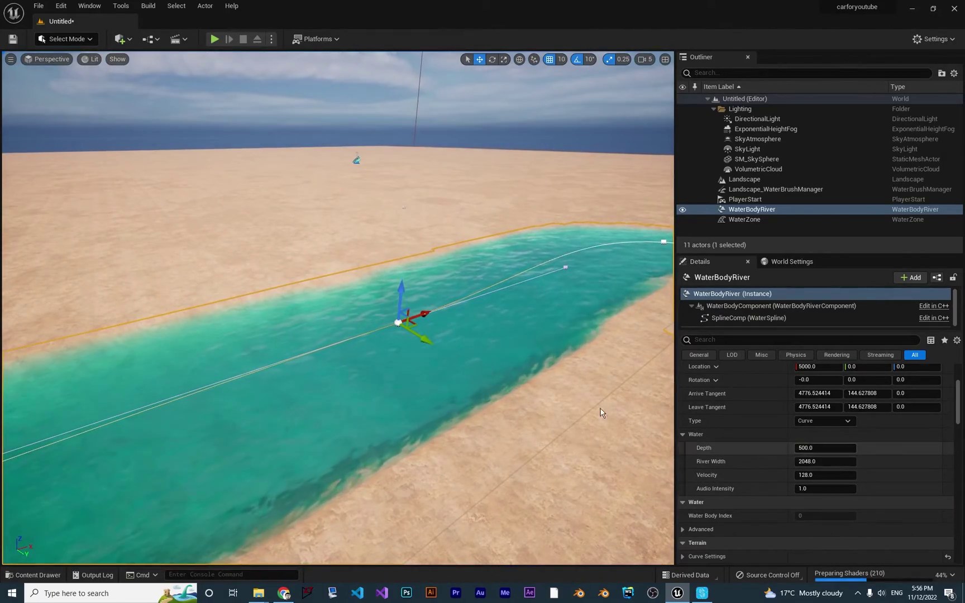
{"action": "right_click_drag", "start_coordinate": [394, 339], "coordinate": [393, 339]}
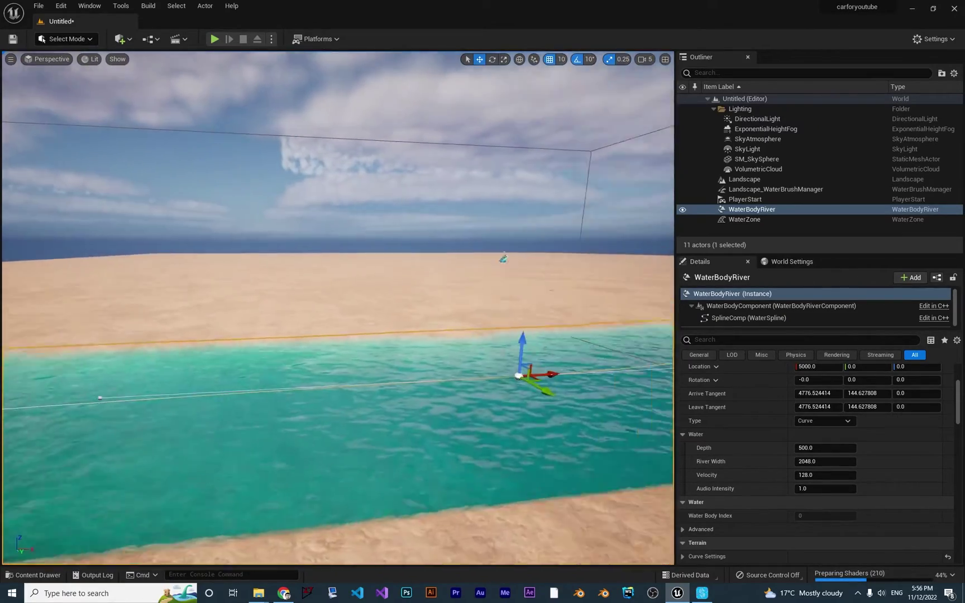
Set River Width to 1000 at that point and view the bend.
{"action": "right_click_drag", "start_coordinate": [390, 387], "coordinate": [390, 387]}
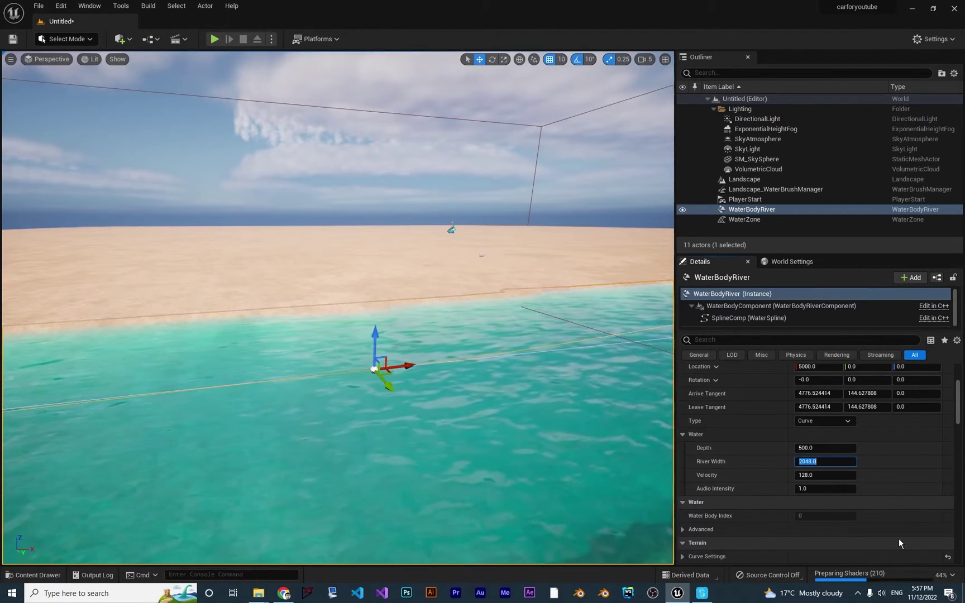
{"action": "type", "text": "1000"}
{"action": "key", "text": "Return"}
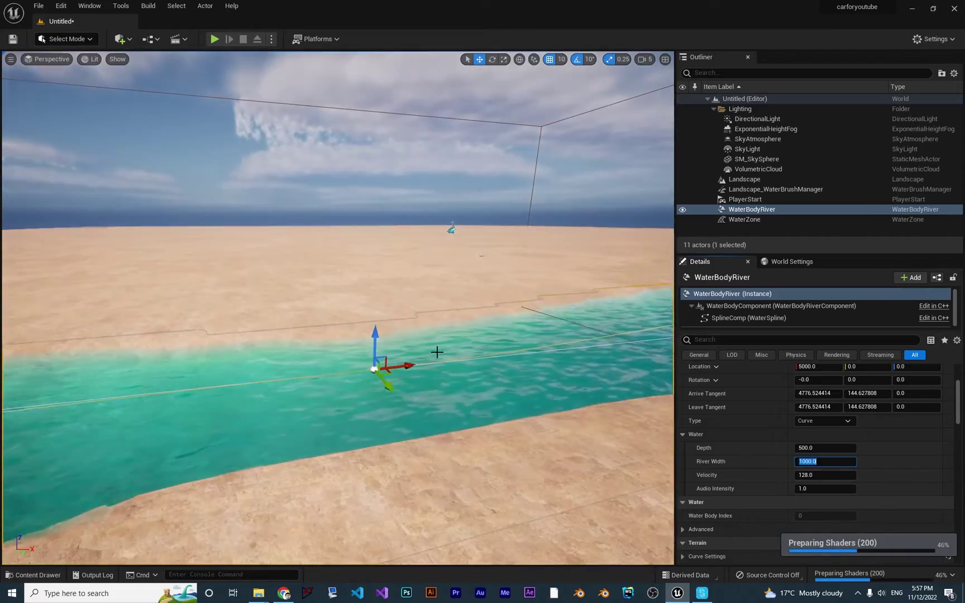
{"action": "right_click_drag", "start_coordinate": [436, 352], "coordinate": [413, 353]}
{"action": "right_click_drag", "start_coordinate": [346, 330], "coordinate": [304, 341]}
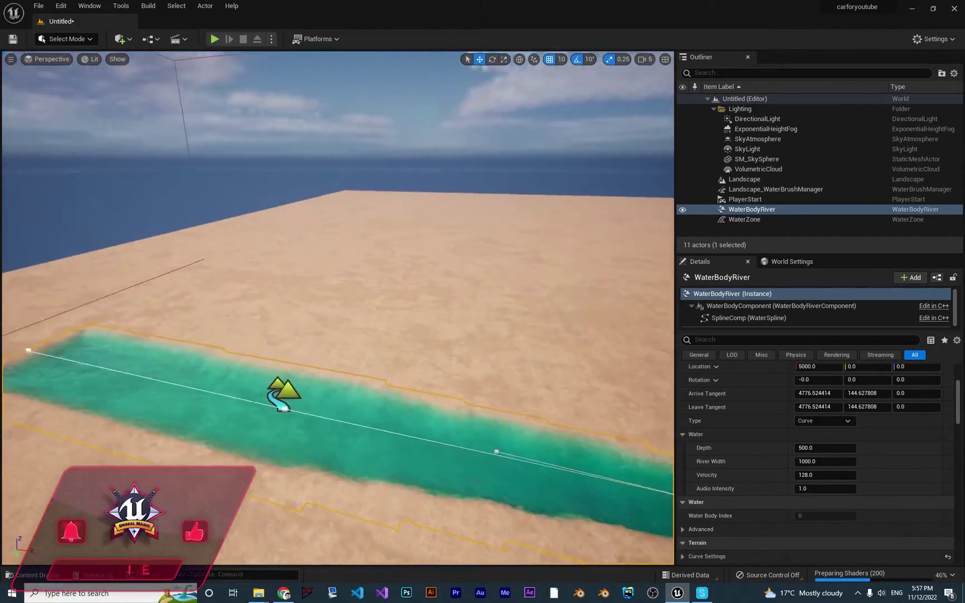
{"action": "right_click_drag", "start_coordinate": [509, 400], "coordinate": [509, 401]}
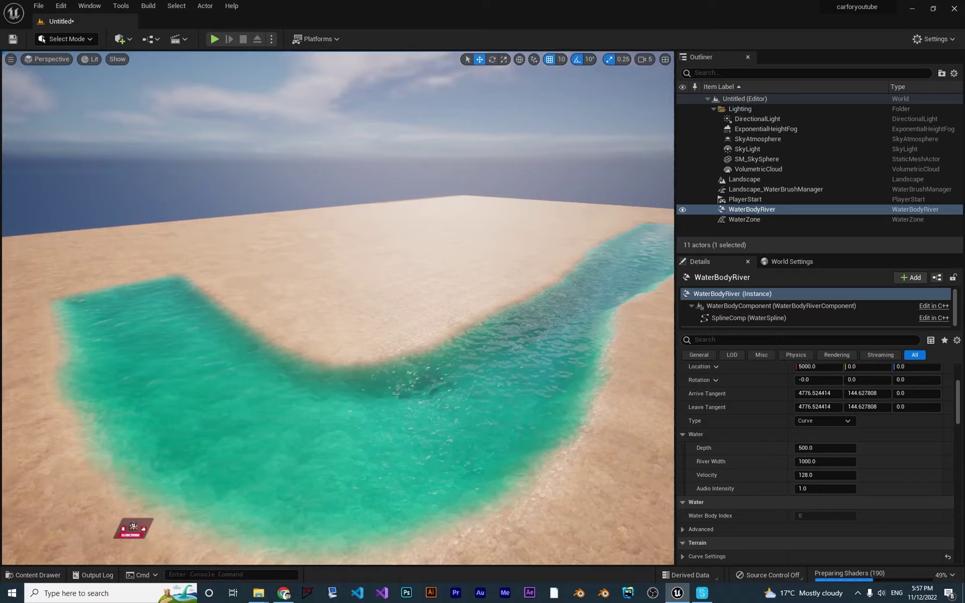
{"action": "right_click_drag", "start_coordinate": [423, 395], "coordinate": [476, 392]}
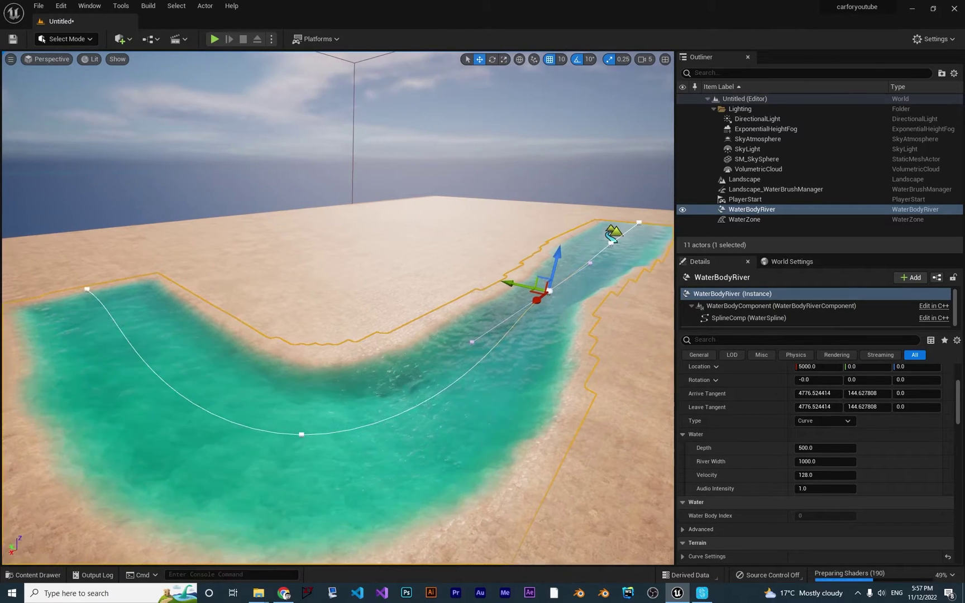
{"action": "right_click_drag", "start_coordinate": [431, 481], "coordinate": [431, 481]}
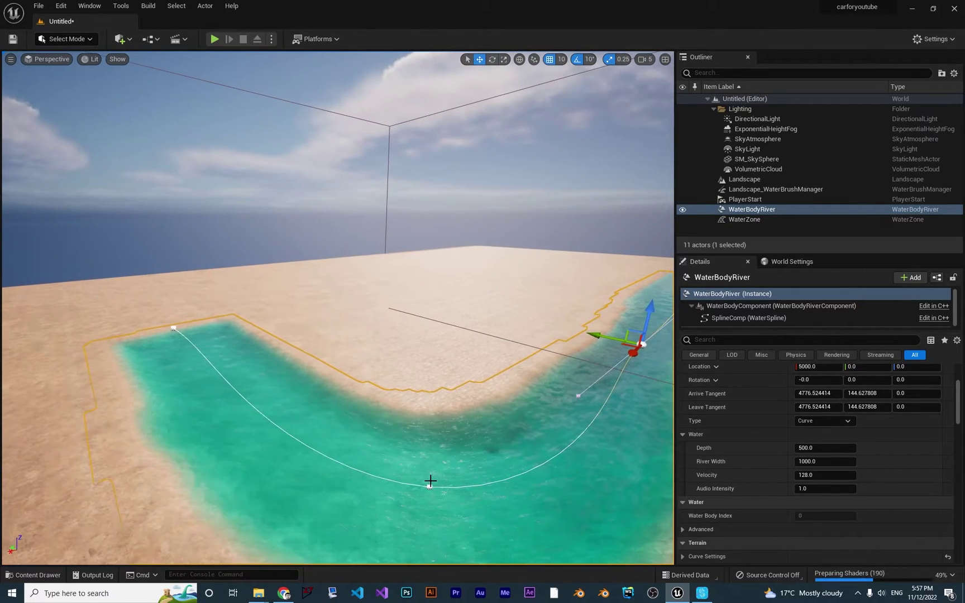
Set the velocity at this river spline point to 300.
{"action": "right_click_drag", "start_coordinate": [442, 517], "coordinate": [442, 519]}
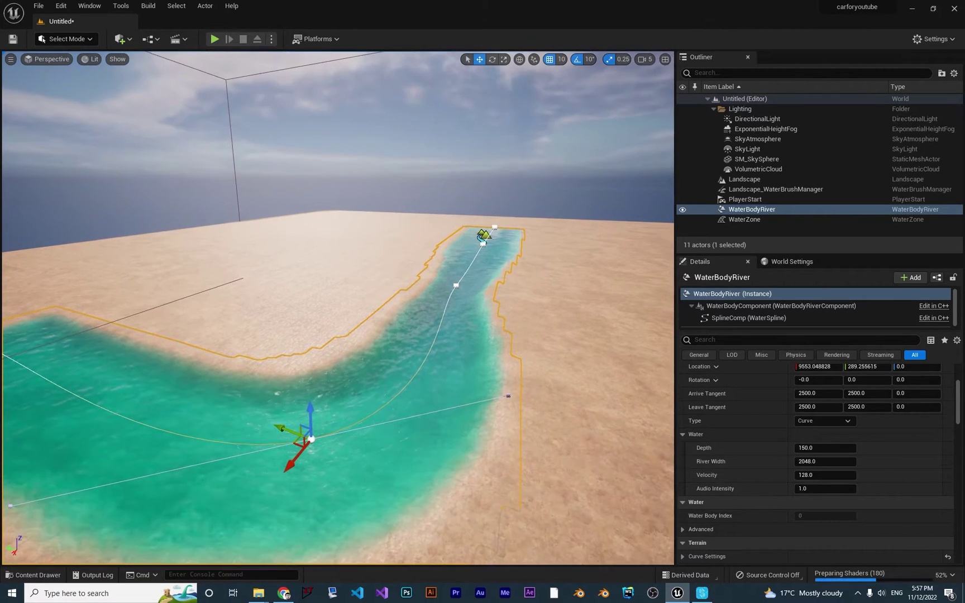
{"action": "left_click", "coordinate": [822, 476]}
{"action": "type", "text": "300"}
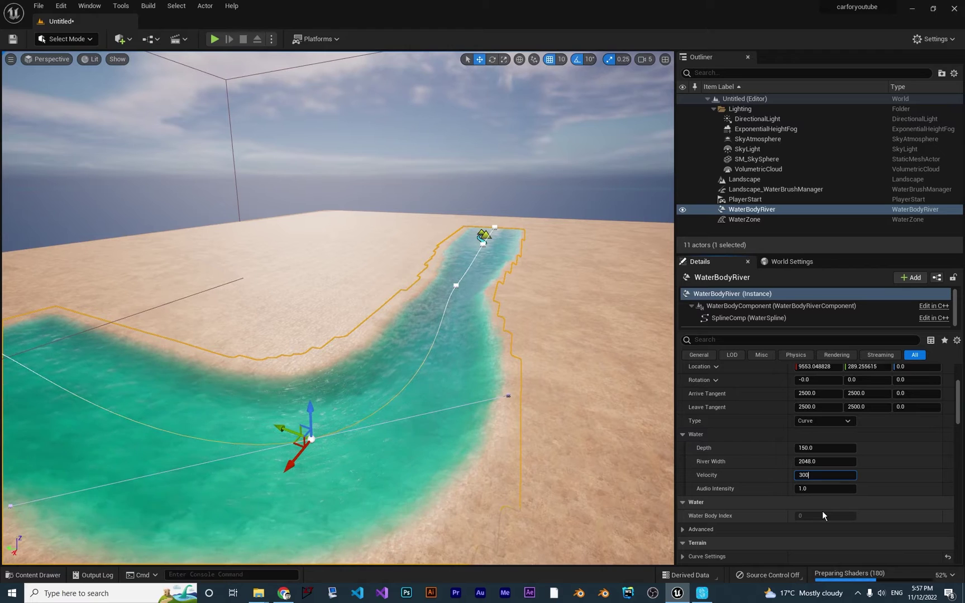
{"action": "key", "text": "Return"}
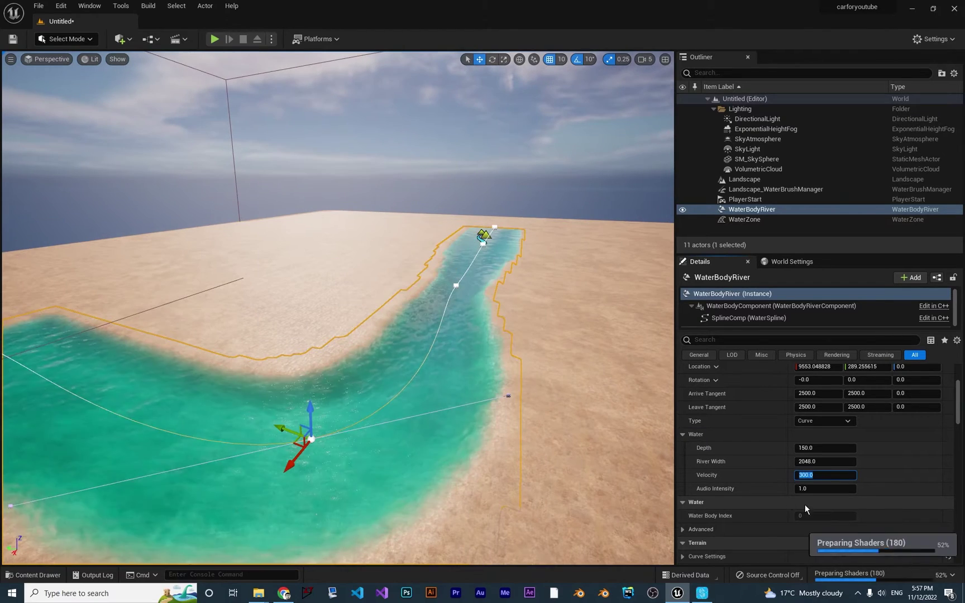
{"action": "right_click_drag", "start_coordinate": [388, 458], "coordinate": [416, 426]}
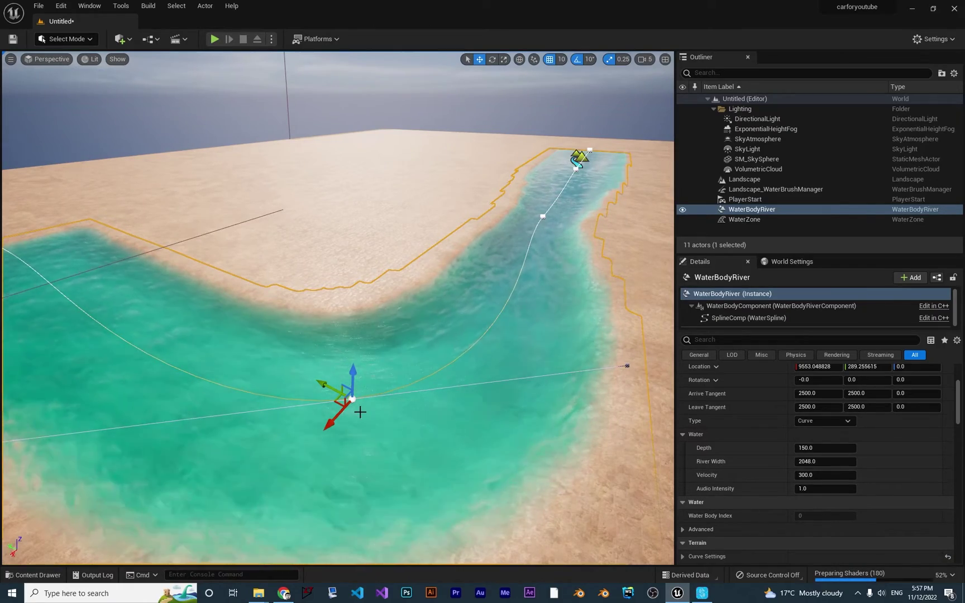
{"action": "right_click_drag", "start_coordinate": [359, 412], "coordinate": [360, 412]}
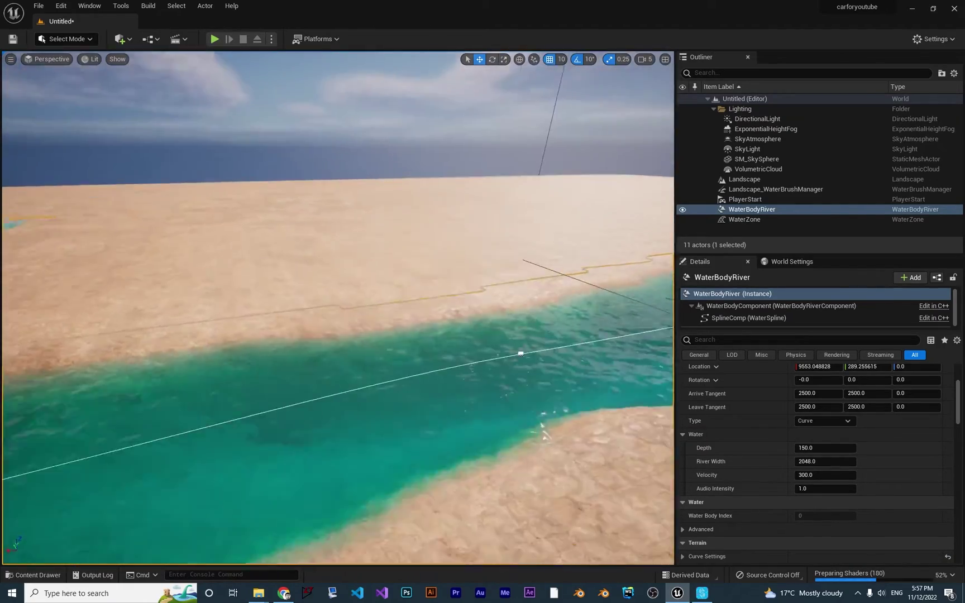
Select another spline point and inspect the curved river from underwater and above.
{"action": "left_click", "coordinate": [428, 358]}
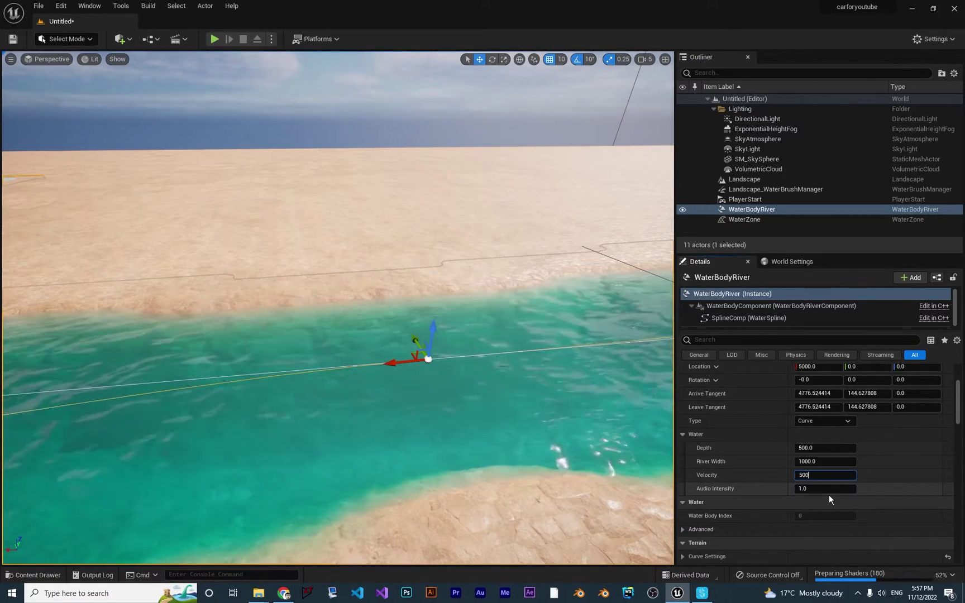
{"action": "right_click_drag", "start_coordinate": [541, 444], "coordinate": [541, 445]}
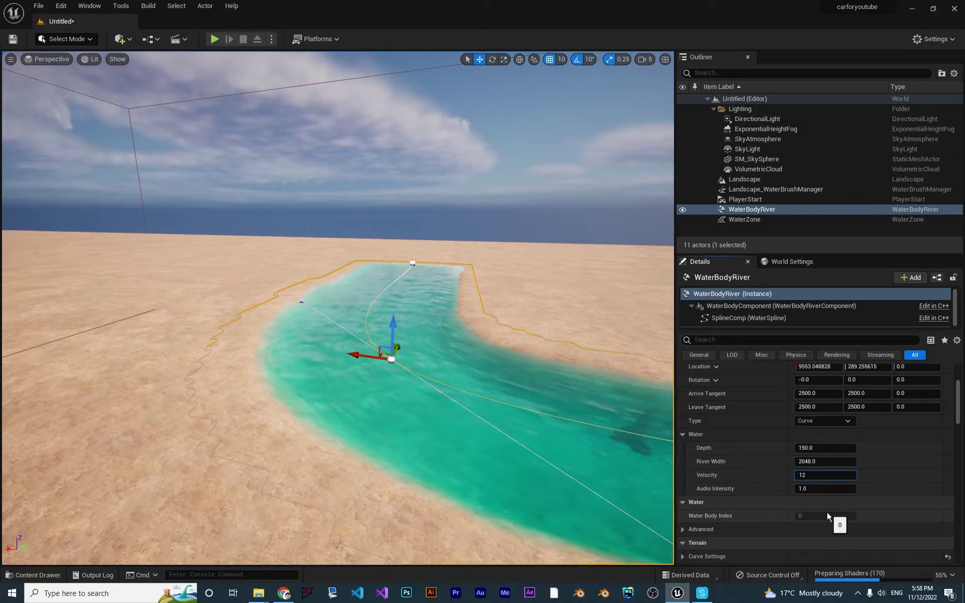
{"action": "type", "text": "8"}
{"action": "right_click_drag", "start_coordinate": [450, 384], "coordinate": [451, 385]}
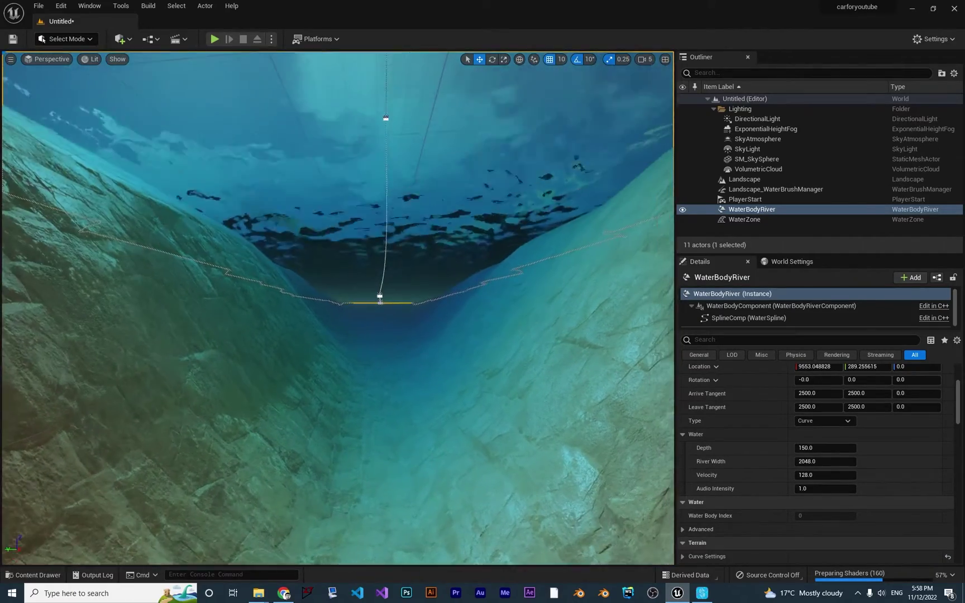
{"action": "right_click_drag", "start_coordinate": [463, 385], "coordinate": [462, 386]}
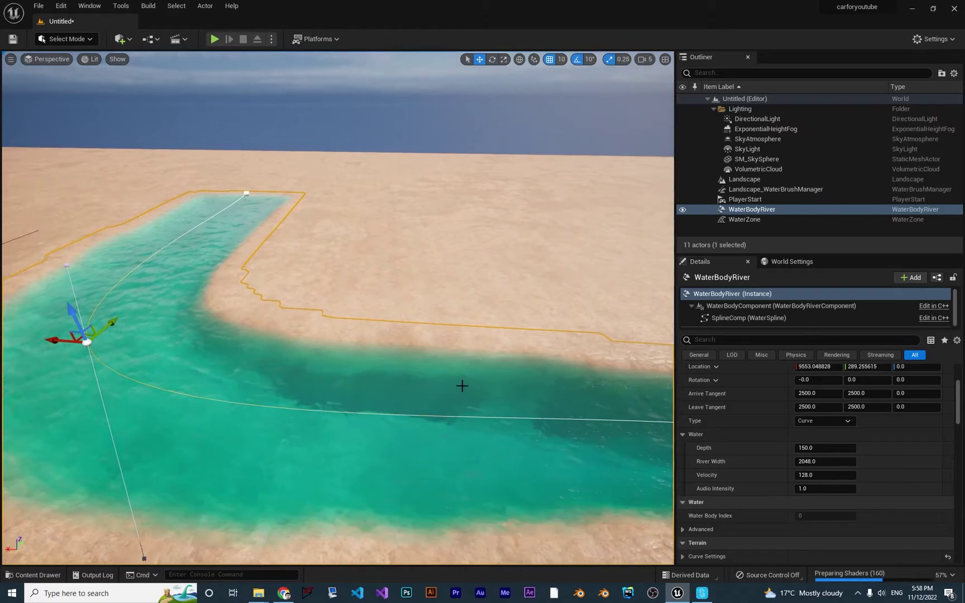
{"action": "scroll", "coordinate": [733, 482], "scroll_direction": "down", "scroll_amount": 2}
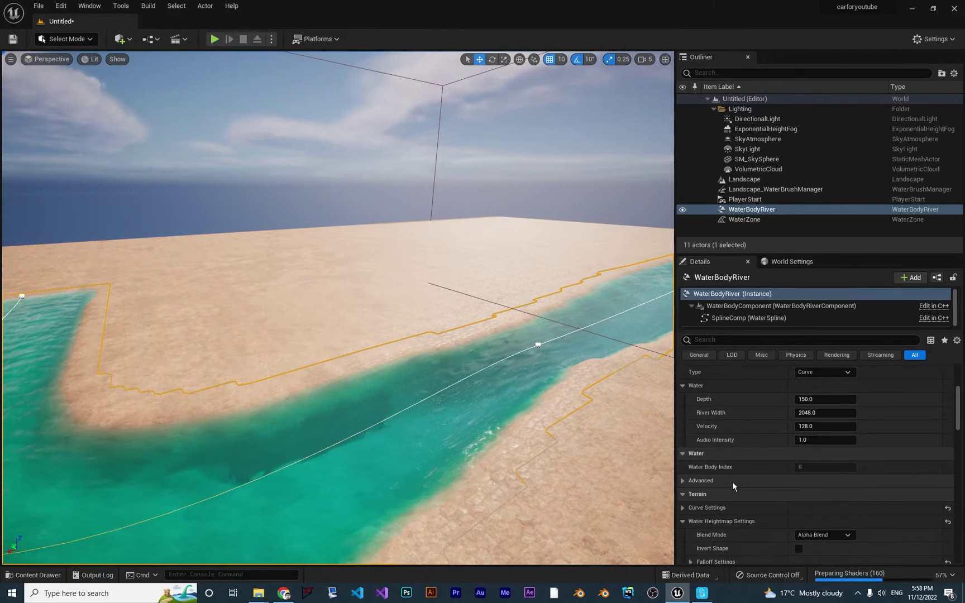
{"action": "scroll", "coordinate": [733, 482], "scroll_direction": "up", "scroll_amount": 3}
Filter the river's Details panel to its Rendering properties.
{"action": "left_click", "coordinate": [837, 355]}
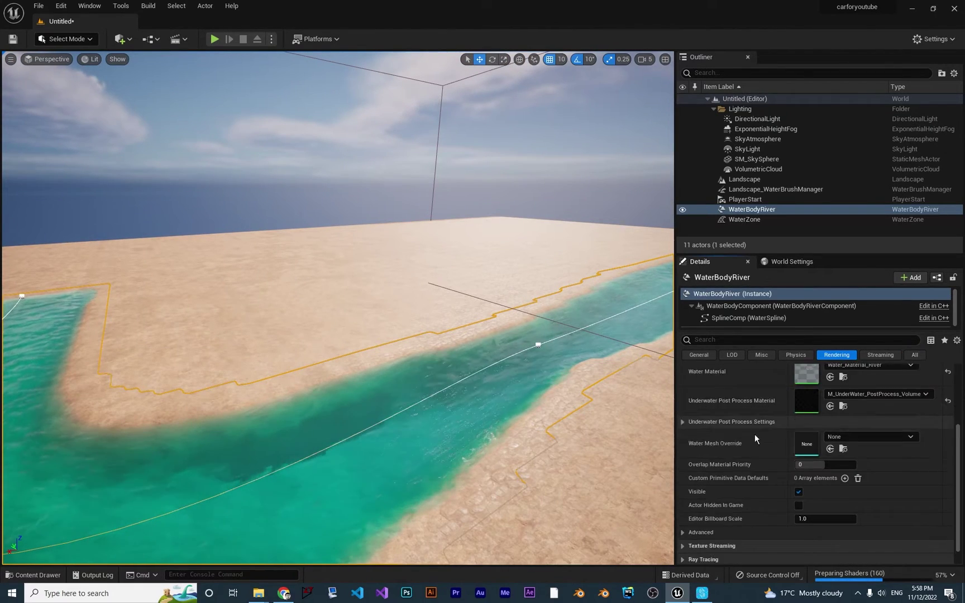
{"action": "scroll", "coordinate": [755, 434], "scroll_direction": "up", "scroll_amount": 2}
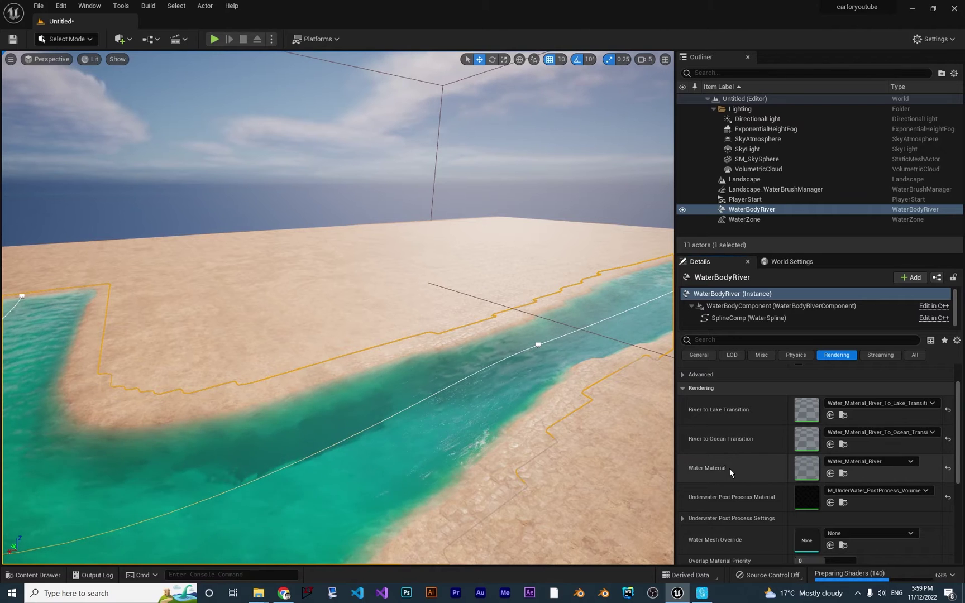
Override Water_Material_River's Absorption with a reddish colour, save it, and close the editor.
{"action": "double_click", "coordinate": [806, 469]}
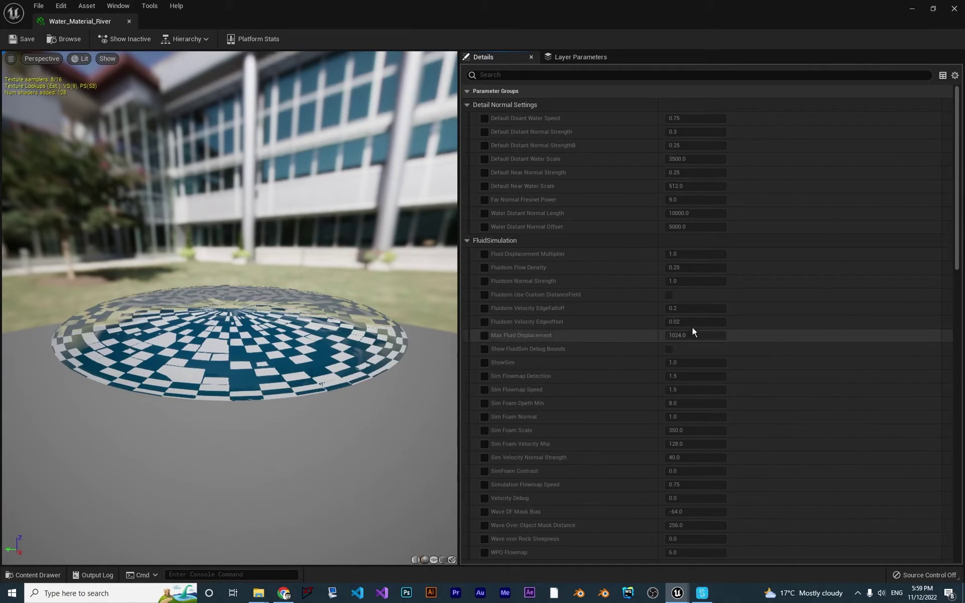
{"action": "scroll", "coordinate": [257, 281], "scroll_direction": "down", "scroll_amount": 2}
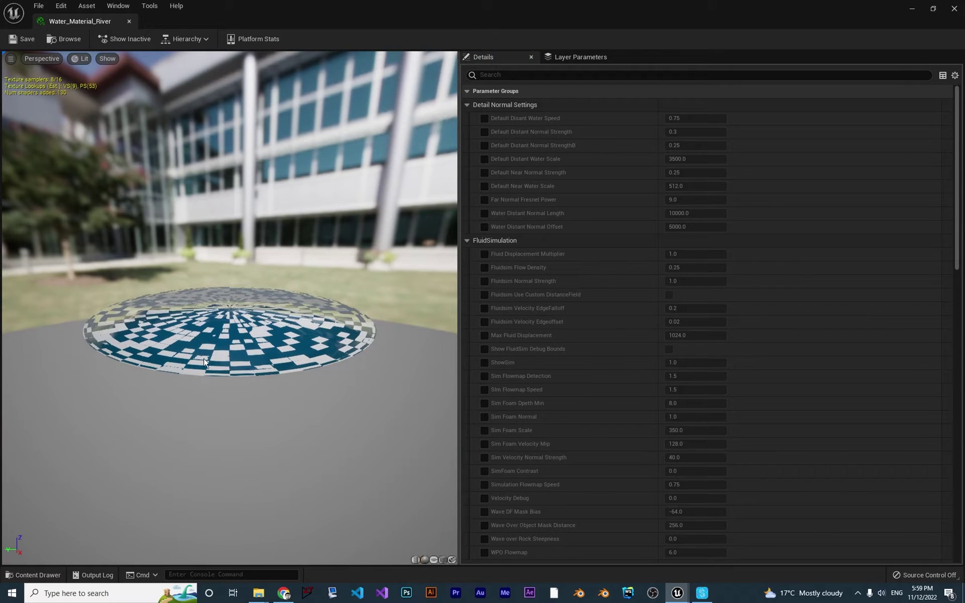
{"action": "left_click", "coordinate": [436, 560]}
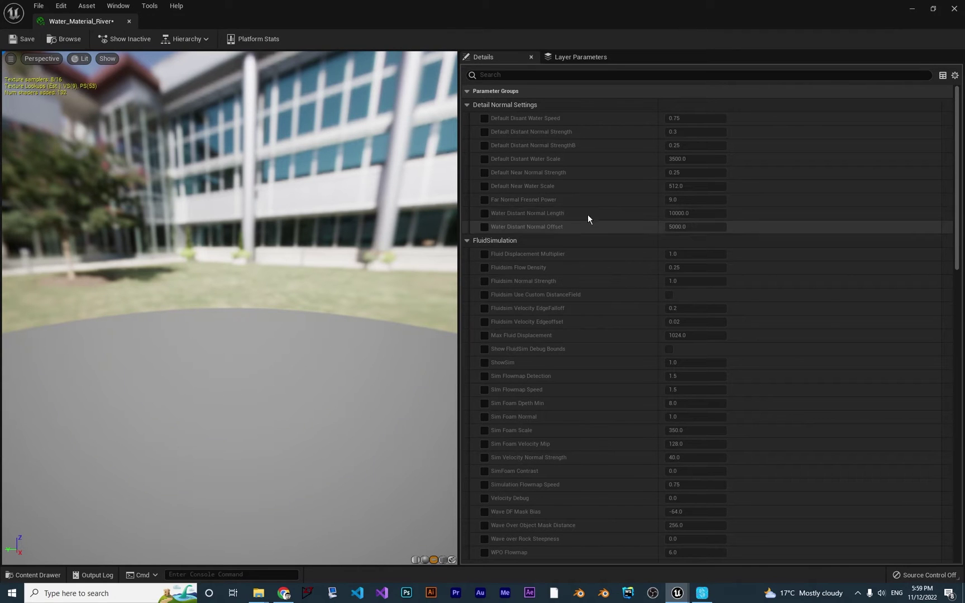
{"action": "scroll", "coordinate": [600, 257], "scroll_direction": "down", "scroll_amount": 5}
{"action": "scroll", "coordinate": [597, 247], "scroll_direction": "down", "scroll_amount": 3}
{"action": "scroll", "coordinate": [604, 293], "scroll_direction": "down", "scroll_amount": 3}
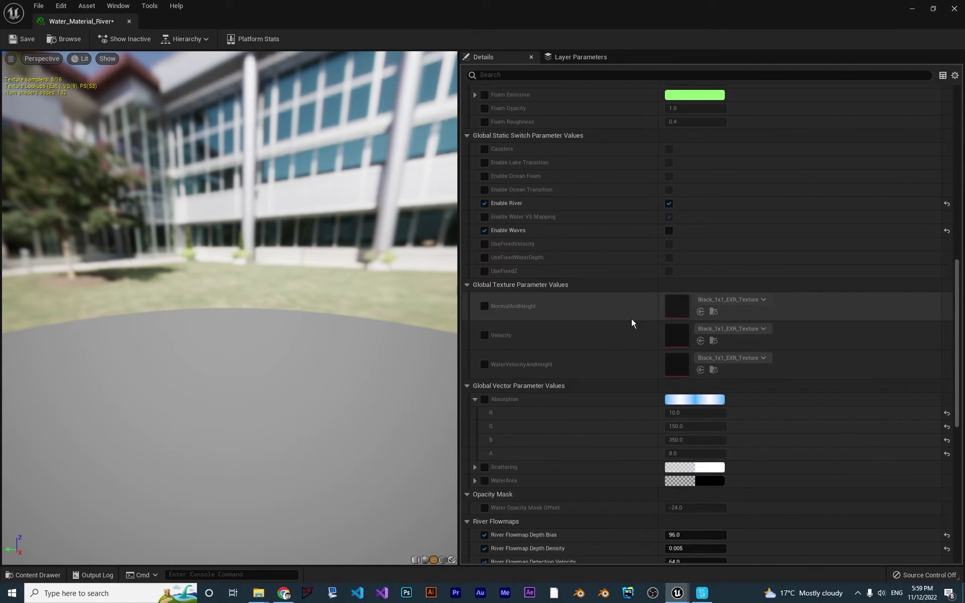
{"action": "scroll", "coordinate": [631, 319], "scroll_direction": "down", "scroll_amount": 2}
{"action": "left_click", "coordinate": [484, 287]}
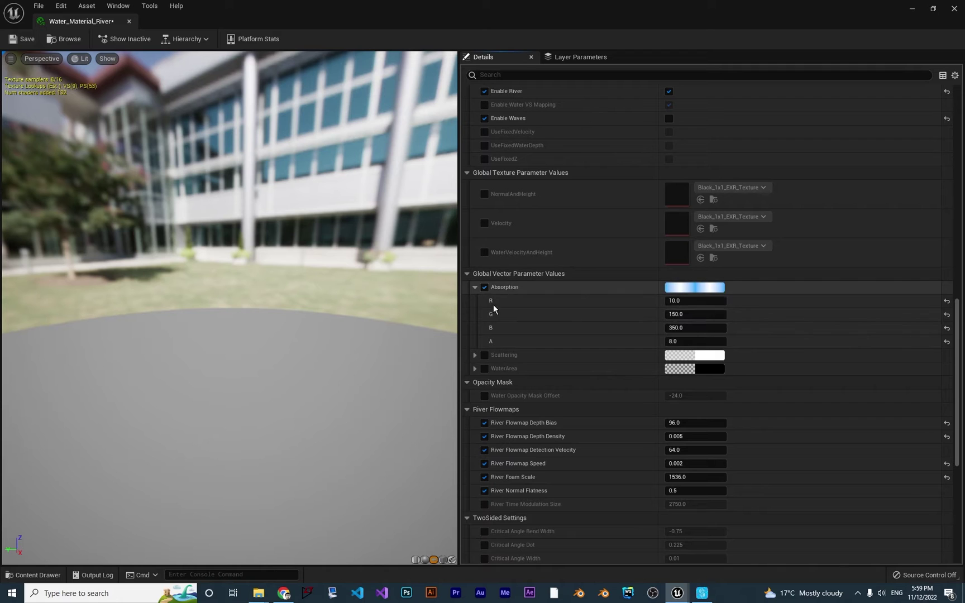
{"action": "left_click", "coordinate": [694, 289]}
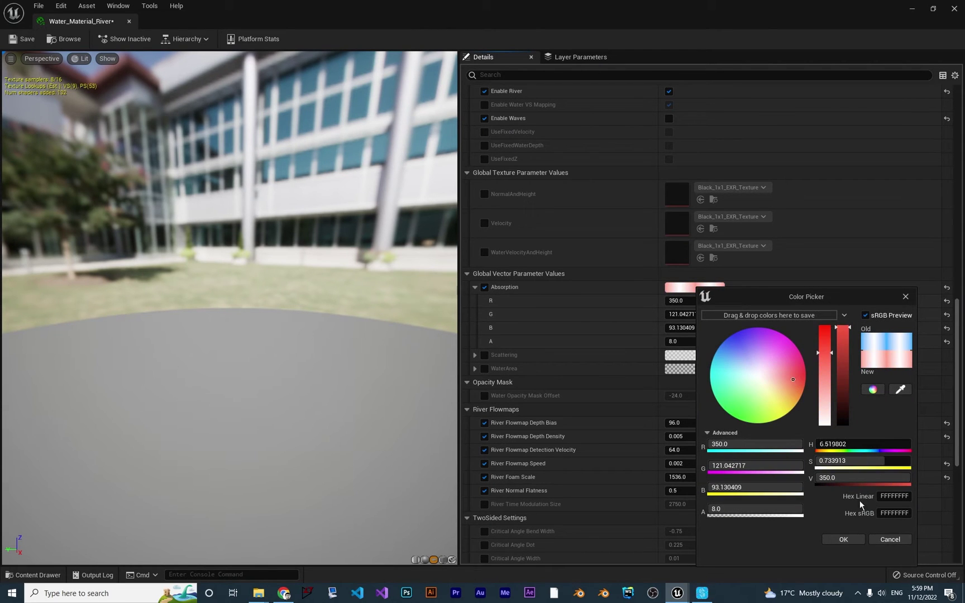
{"action": "left_click", "coordinate": [851, 539]}
{"action": "left_click", "coordinate": [34, 39]}
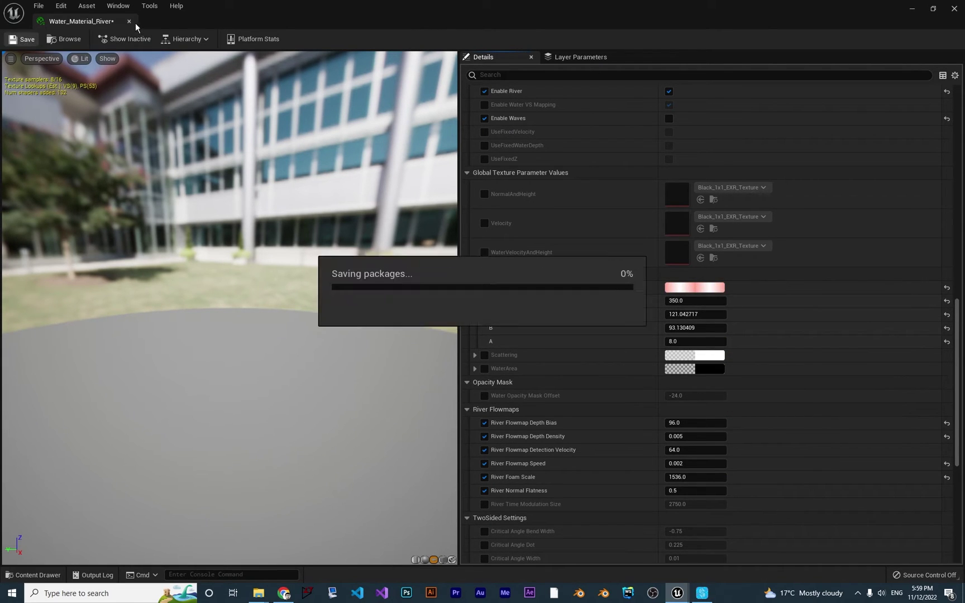
{"action": "left_click", "coordinate": [131, 22]}
Nudge a spline point at the river bend slightly right, then view the bend from above.
{"action": "right_click_drag", "start_coordinate": [338, 308], "coordinate": [477, 241]}
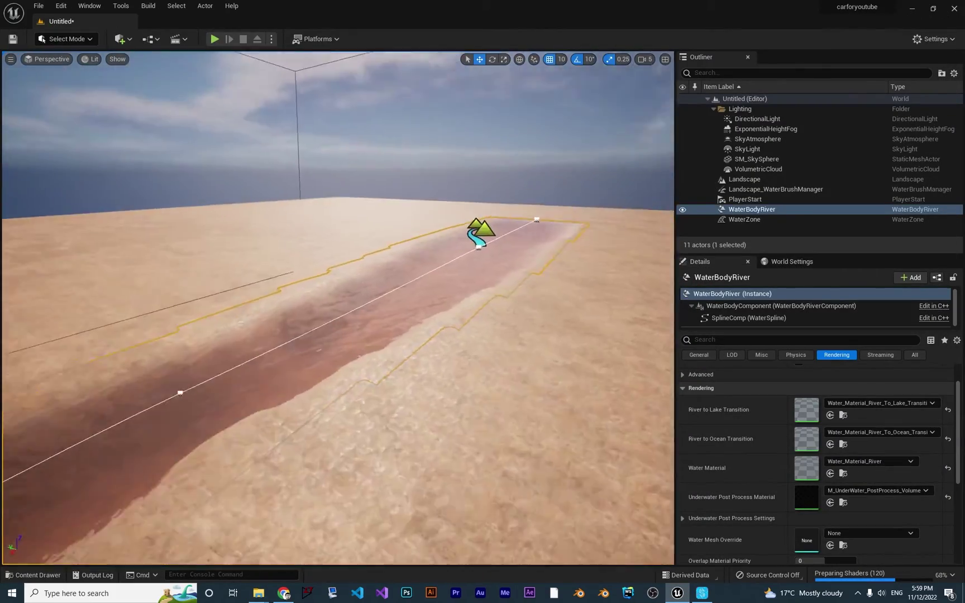
{"action": "right_click_drag", "start_coordinate": [338, 307], "coordinate": [338, 308]}
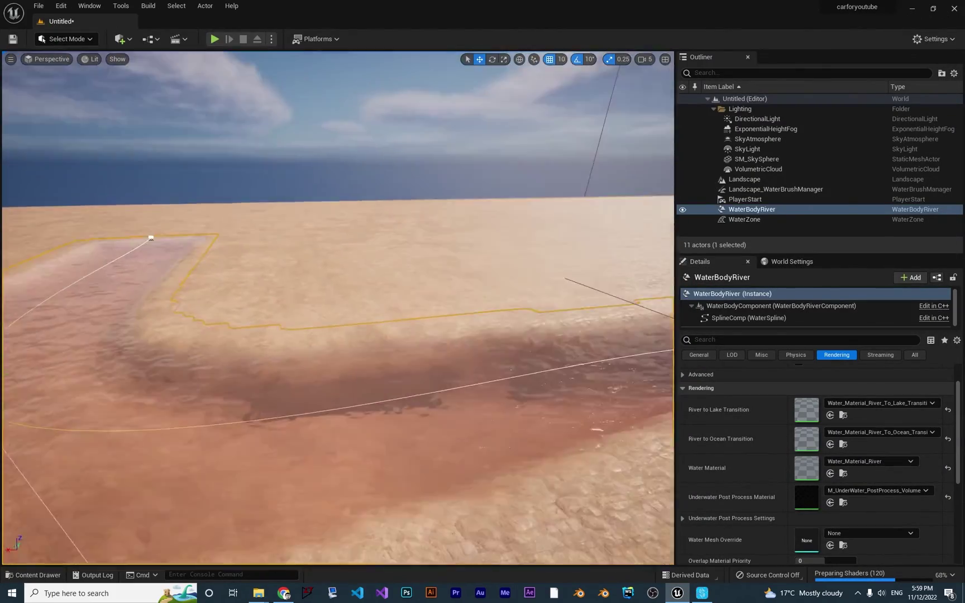
{"action": "left_click", "coordinate": [120, 411]}
{"action": "left_click_drag", "start_coordinate": [119, 411], "coordinate": [125, 411]}
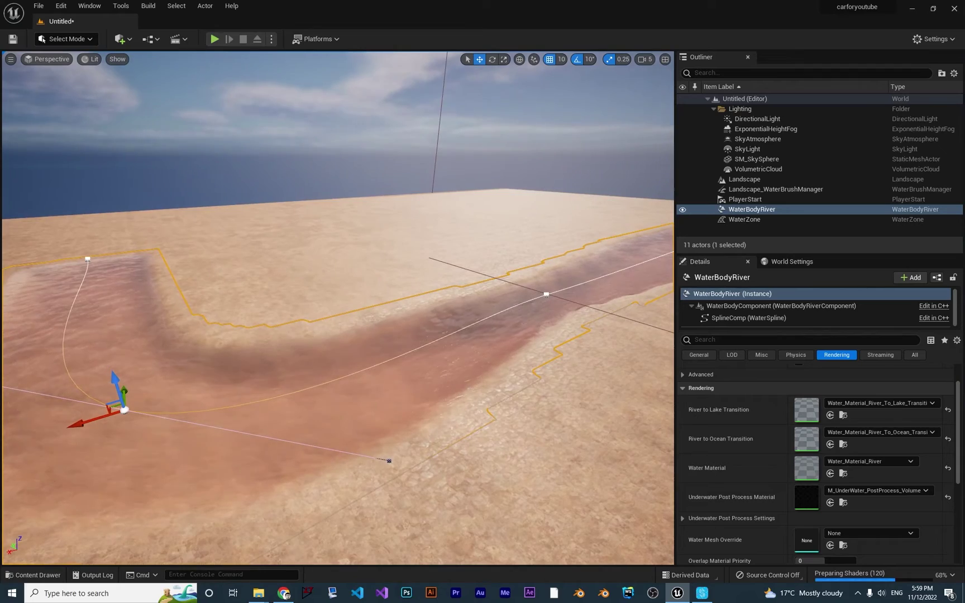
{"action": "right_click_drag", "start_coordinate": [309, 296], "coordinate": [310, 297]}
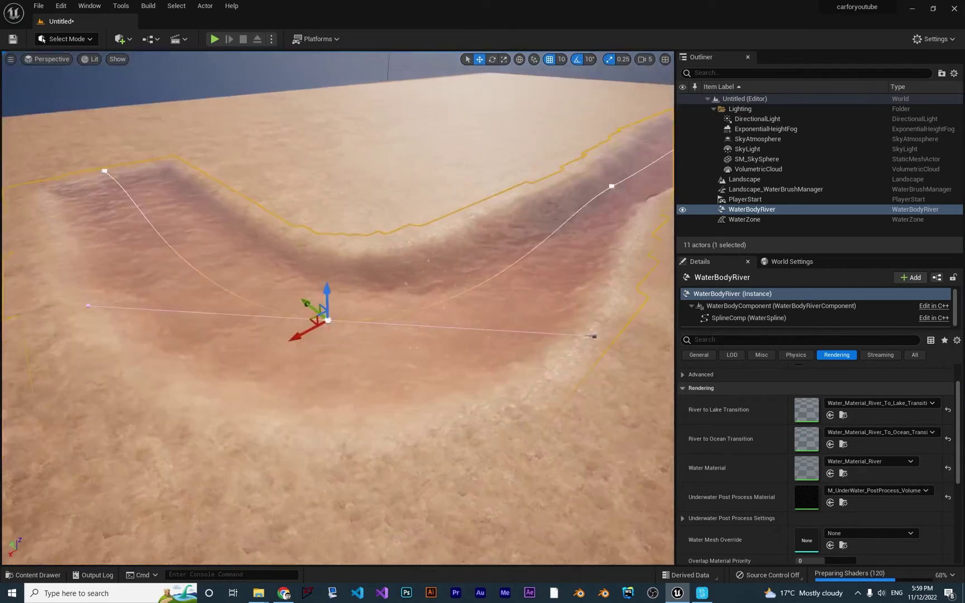
Set the river water material's Absorption colour to saturated red (G about 3.6, B about 10.5) and close it.
{"action": "double_click", "coordinate": [802, 469]}
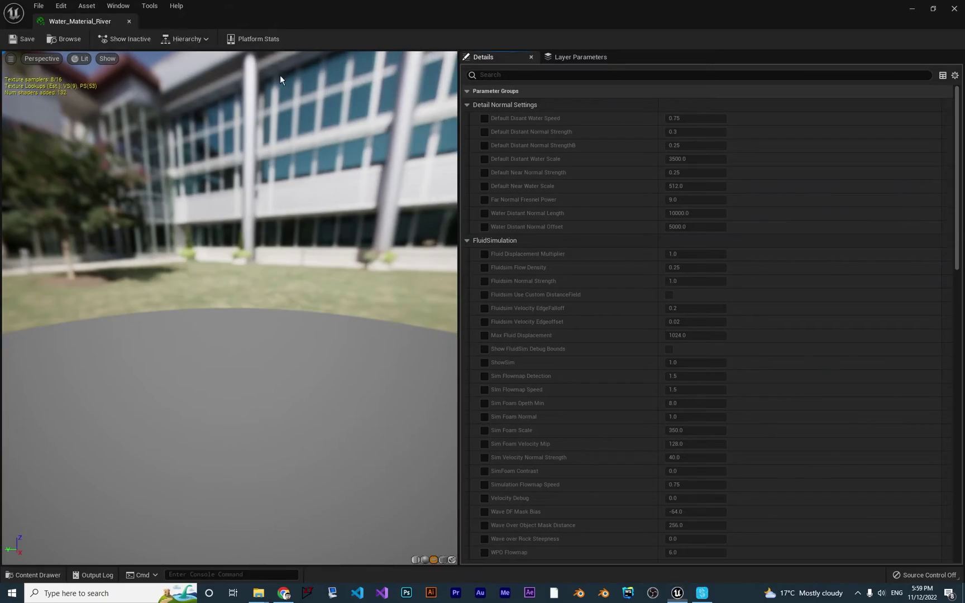
{"action": "scroll", "coordinate": [762, 286], "scroll_direction": "down", "scroll_amount": 3}
{"action": "scroll", "coordinate": [793, 281], "scroll_direction": "down", "scroll_amount": 5}
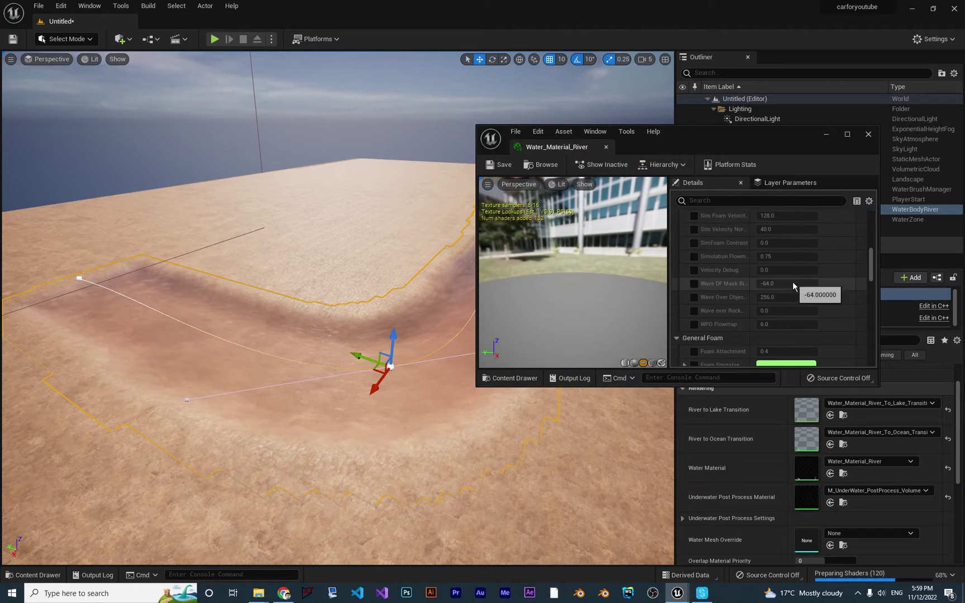
{"action": "scroll", "coordinate": [793, 282], "scroll_direction": "down", "scroll_amount": 2}
{"action": "scroll", "coordinate": [795, 286], "scroll_direction": "down", "scroll_amount": 2}
{"action": "scroll", "coordinate": [782, 284], "scroll_direction": "down", "scroll_amount": 2}
{"action": "scroll", "coordinate": [790, 293], "scroll_direction": "down", "scroll_amount": 2}
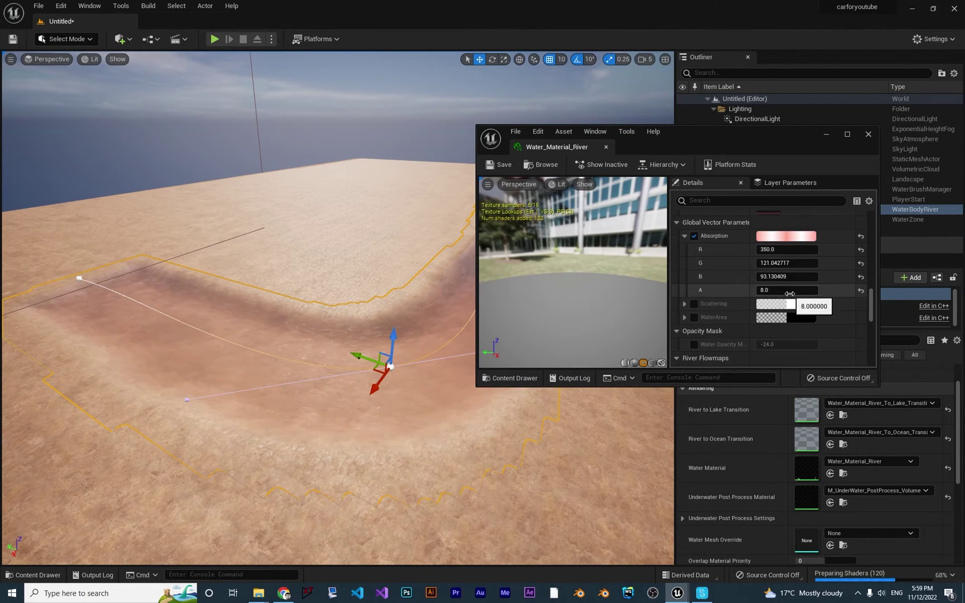
{"action": "left_click", "coordinate": [786, 236]}
{"action": "left_click_drag", "start_coordinate": [659, 326], "coordinate": [669, 321]}
{"action": "left_click", "coordinate": [706, 487]}
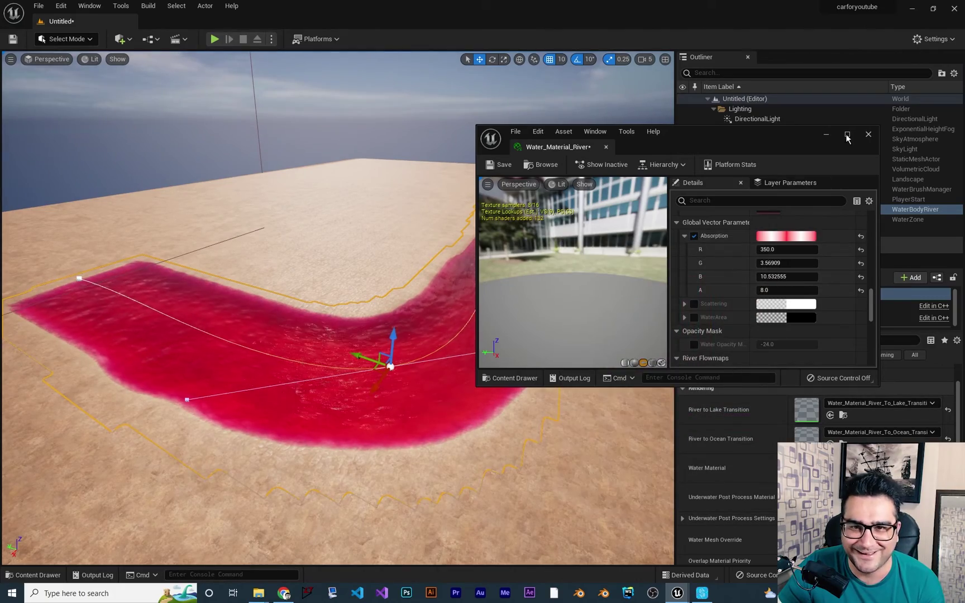
{"action": "left_click", "coordinate": [869, 133]}
{"action": "right_click_drag", "start_coordinate": [339, 302], "coordinate": [377, 317]}
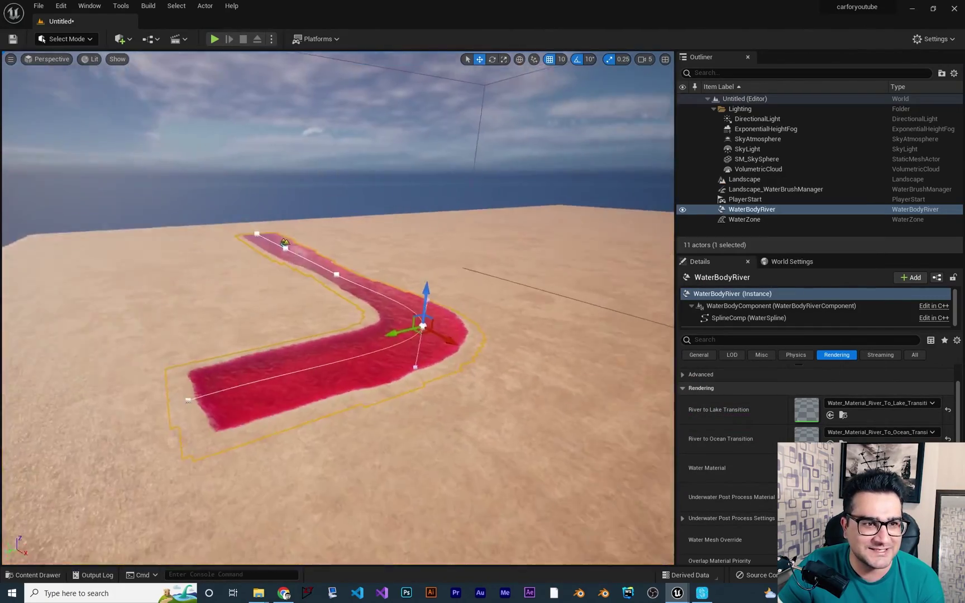
Drag the river's end spline point leftward to stretch its straight channel across the landscape.
{"action": "right_click_drag", "start_coordinate": [328, 383], "coordinate": [328, 384]}
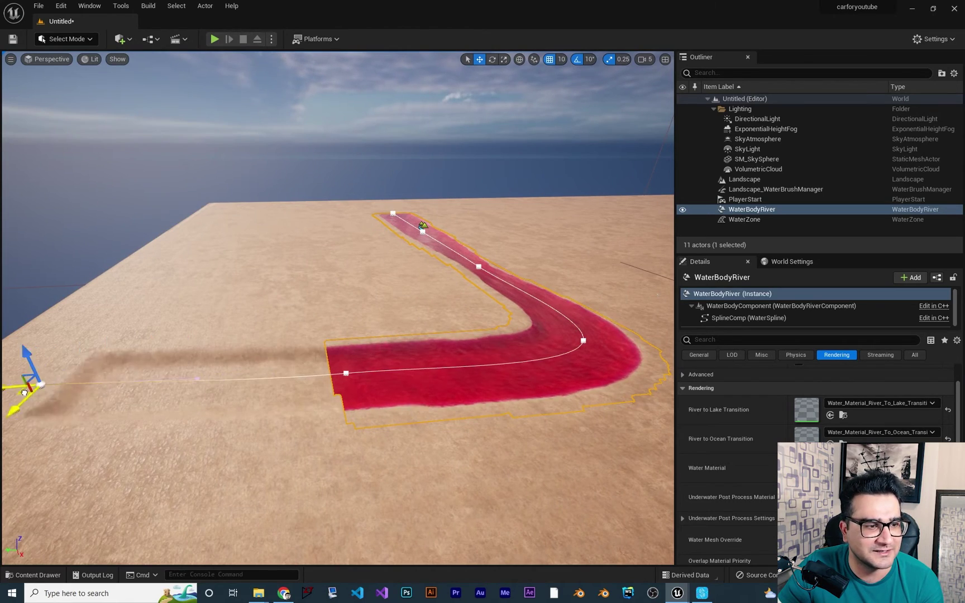
{"action": "left_click_drag", "start_coordinate": [230, 382], "coordinate": [15, 377]}
{"action": "mouse_move", "coordinate": [339, 340]}
{"action": "right_mouse_down"}
{"action": "mouse_move", "coordinate": [377, 324]}
{"action": "mouse_move", "coordinate": [295, 376]}
{"action": "right_mouse_up"}
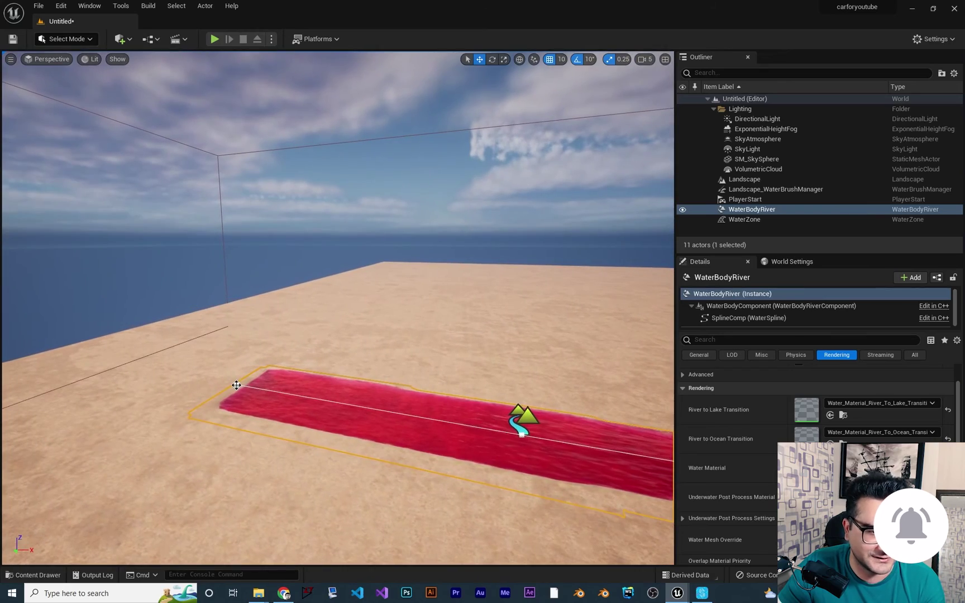
{"action": "left_click_drag", "start_coordinate": [258, 389], "coordinate": [23, 354]}
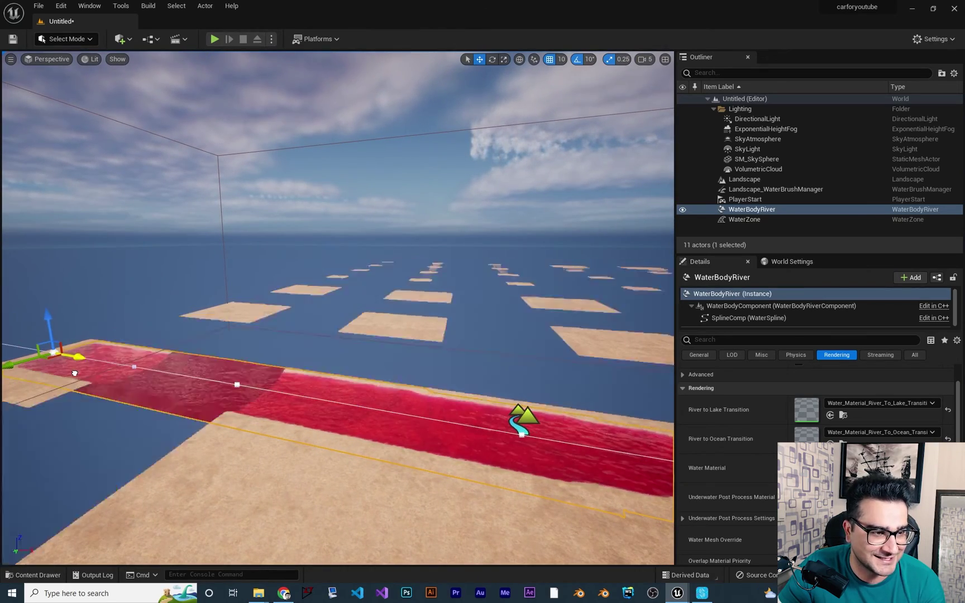
{"action": "mouse_move", "coordinate": [23, 354]}
{"action": "right_mouse_down"}
{"action": "mouse_move", "coordinate": [144, 365]}
{"action": "mouse_move", "coordinate": [17, 543]}
{"action": "mouse_move", "coordinate": [196, 389]}
{"action": "right_mouse_up"}
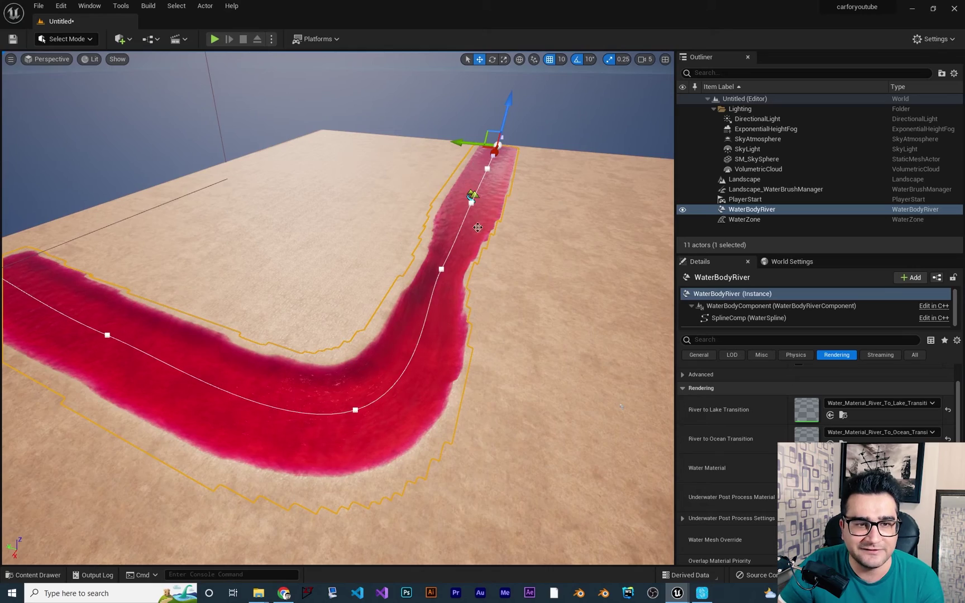
{"action": "scroll", "coordinate": [478, 227], "scroll_direction": "up", "scroll_amount": 2}
{"action": "scroll", "coordinate": [486, 246], "scroll_direction": "up", "scroll_amount": 2}
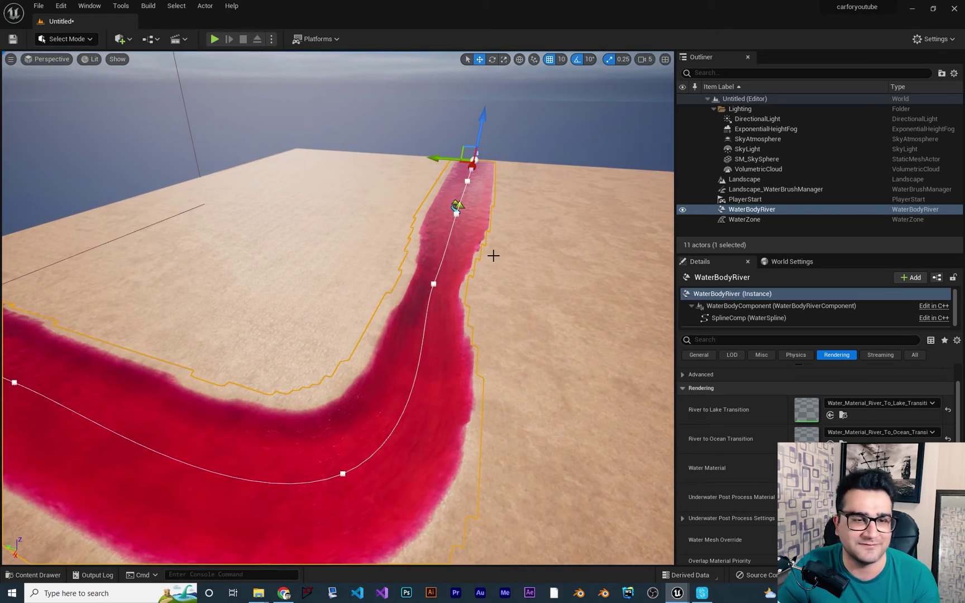
{"action": "right_click_drag", "start_coordinate": [377, 318], "coordinate": [374, 317]}
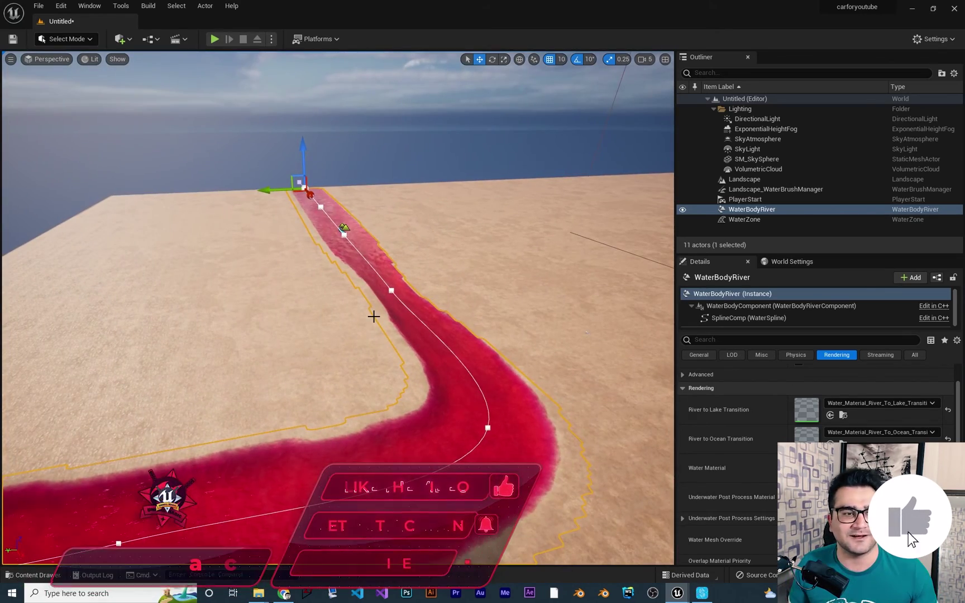